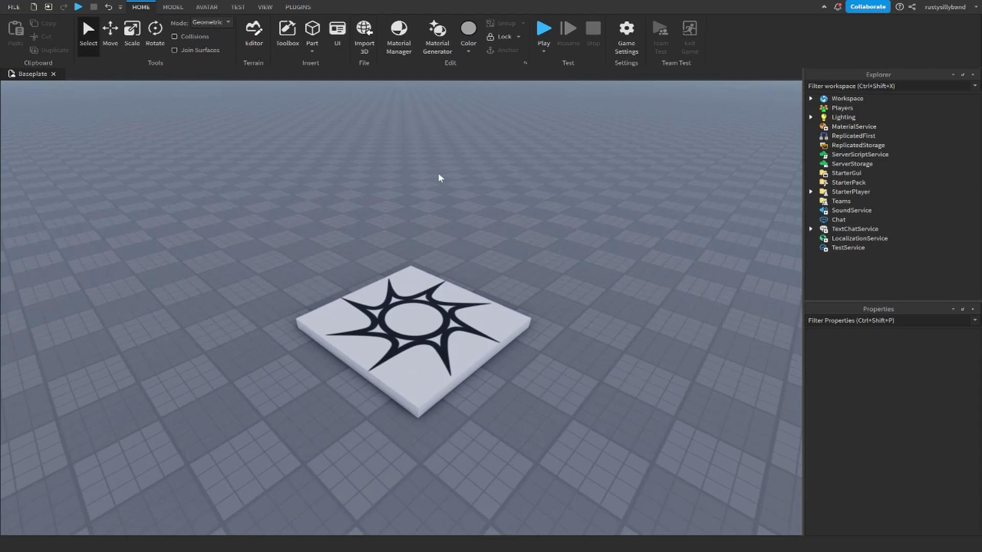
{"action": "right_click_drag", "start_coordinate": [578, 192], "coordinate": [578, 192]}
{"action": "right_click_drag", "start_coordinate": [501, 192], "coordinate": [604, 200]}
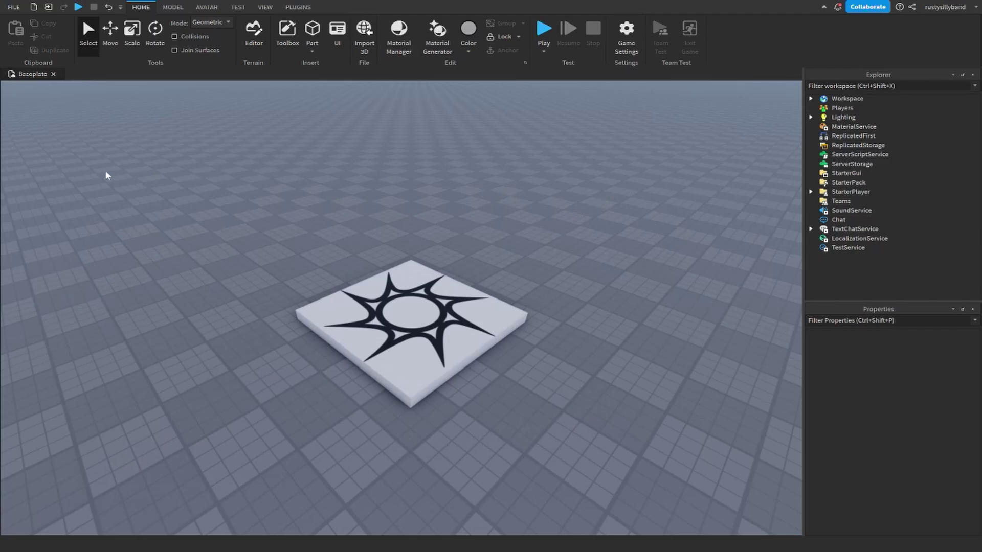
- Save the beta features with Material Generator enabled and postpone the Studio restart
{"action": "left_click", "coordinate": [13, 8]}
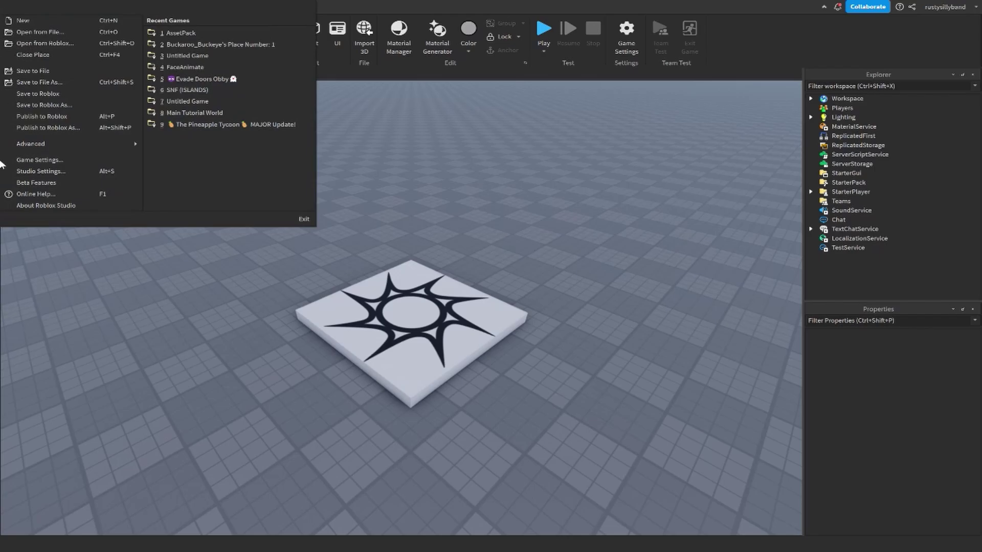
{"action": "left_click", "coordinate": [41, 183]}
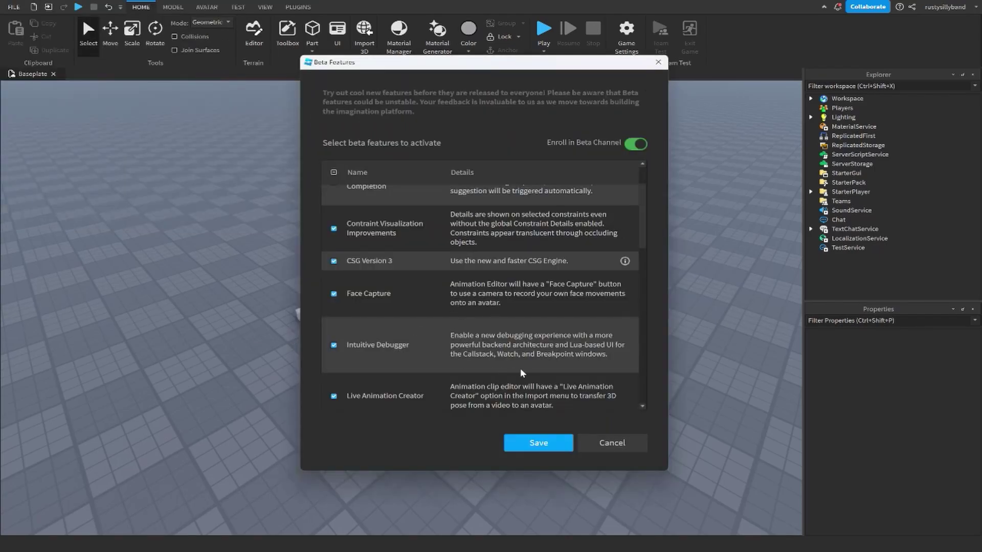
{"action": "scroll", "coordinate": [490, 353], "scroll_direction": "down", "scroll_amount": 5}
{"action": "scroll", "coordinate": [427, 330], "scroll_direction": "up", "scroll_amount": 2}
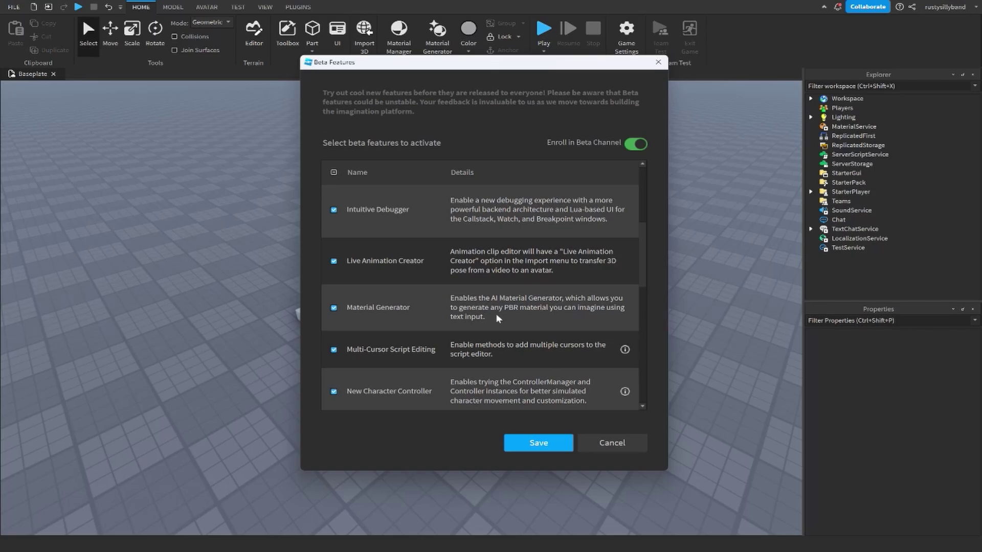
{"action": "left_click", "coordinate": [518, 441]}
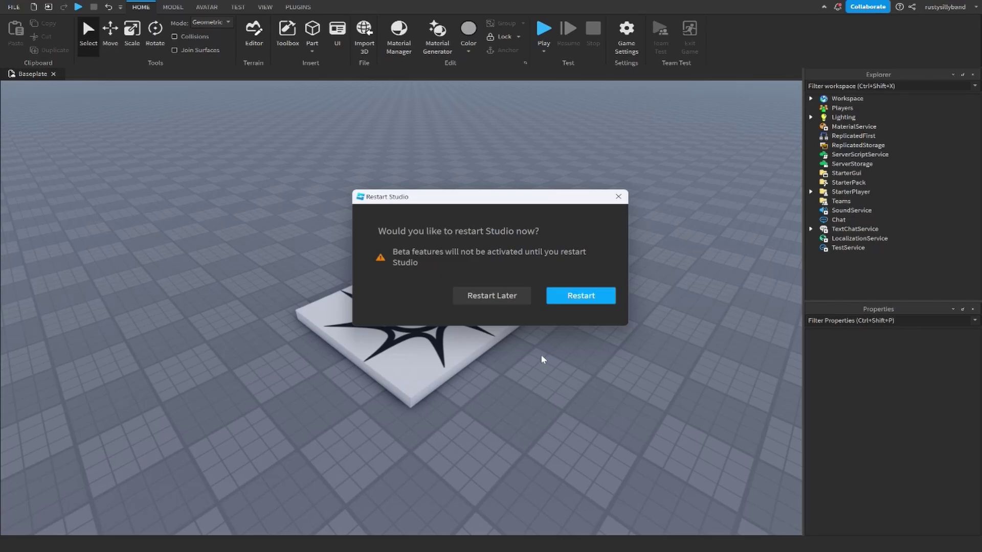
{"action": "left_click", "coordinate": [506, 295]}
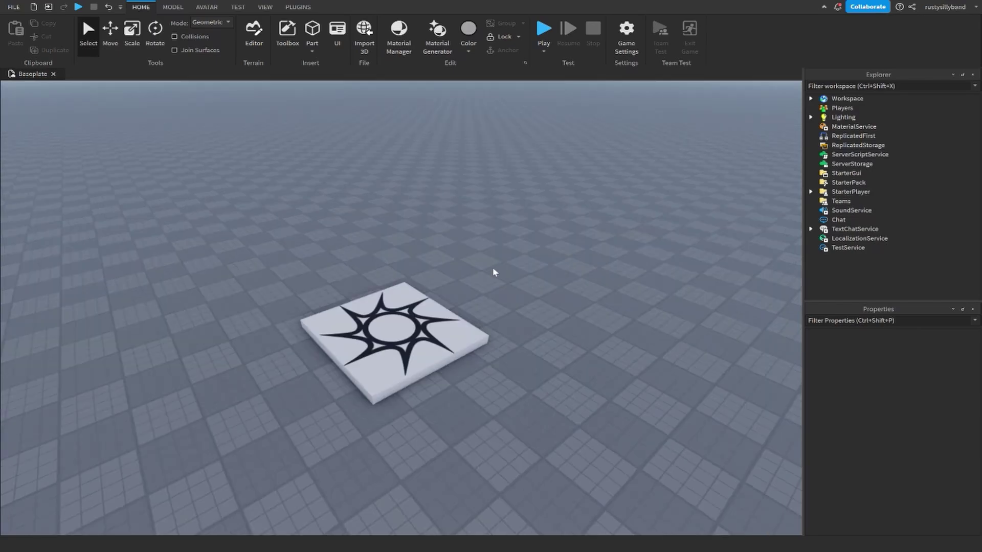
{"action": "key", "text": "w"}
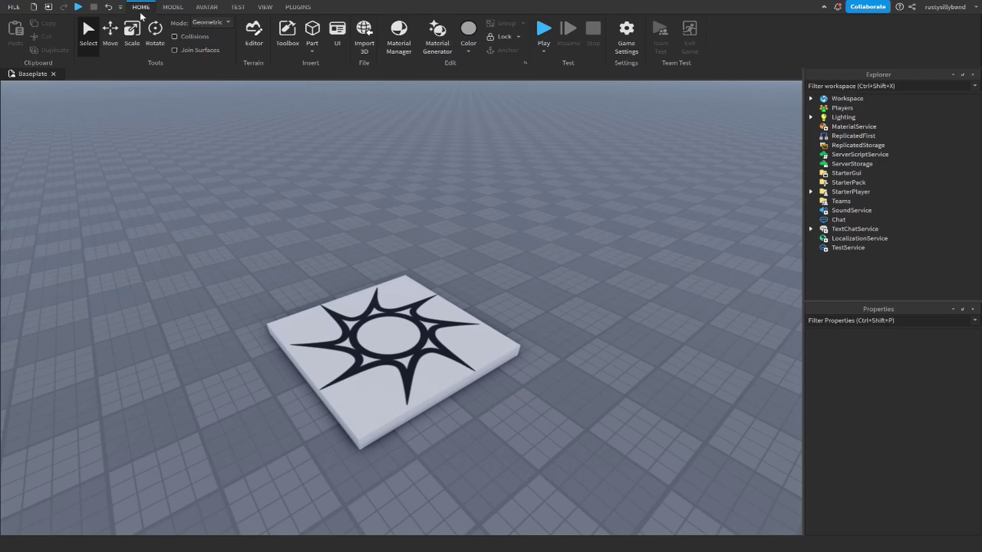
{"action": "left_click", "coordinate": [230, 6]}
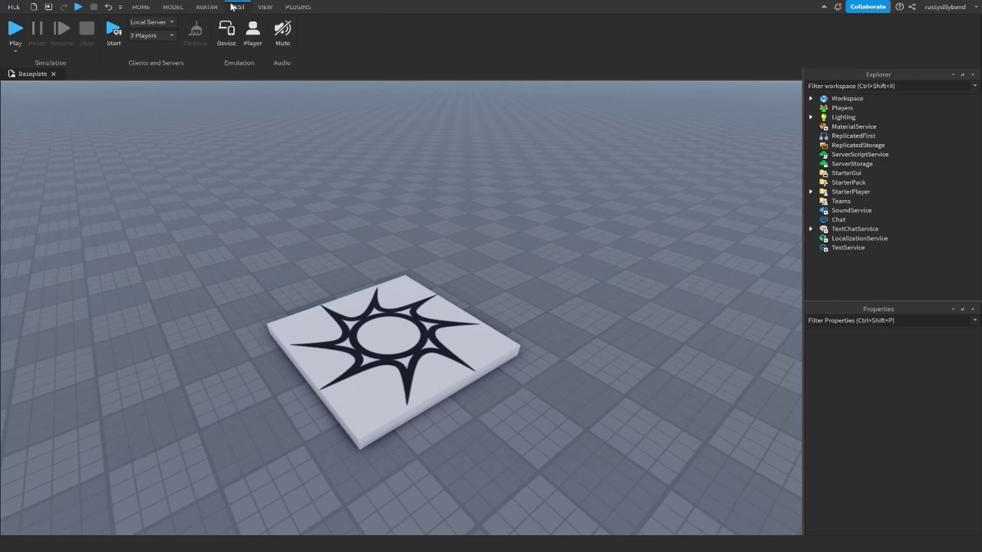
{"action": "left_click", "coordinate": [172, 7]}
{"action": "left_click", "coordinate": [141, 6]}
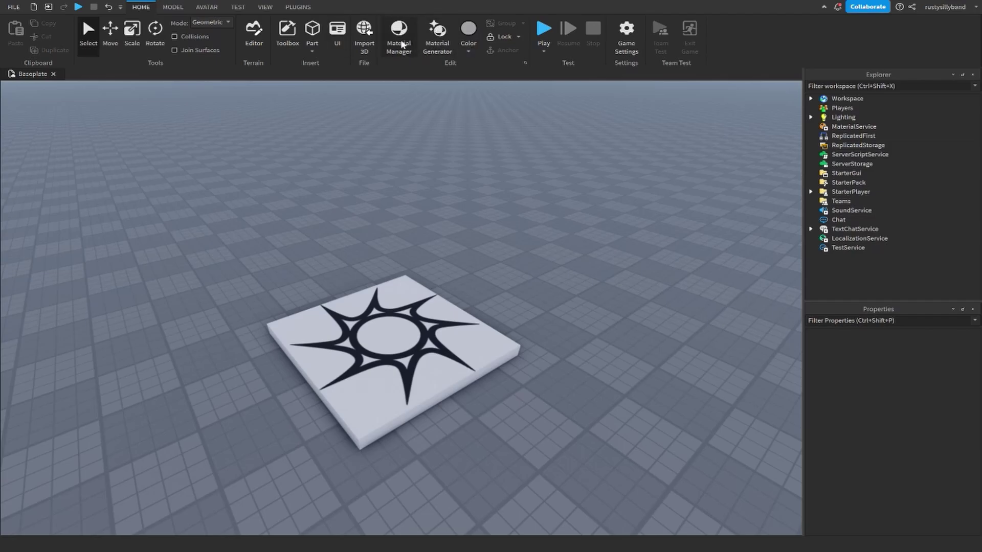
{"action": "scroll", "coordinate": [498, 194], "scroll_direction": "up", "scroll_amount": 2}
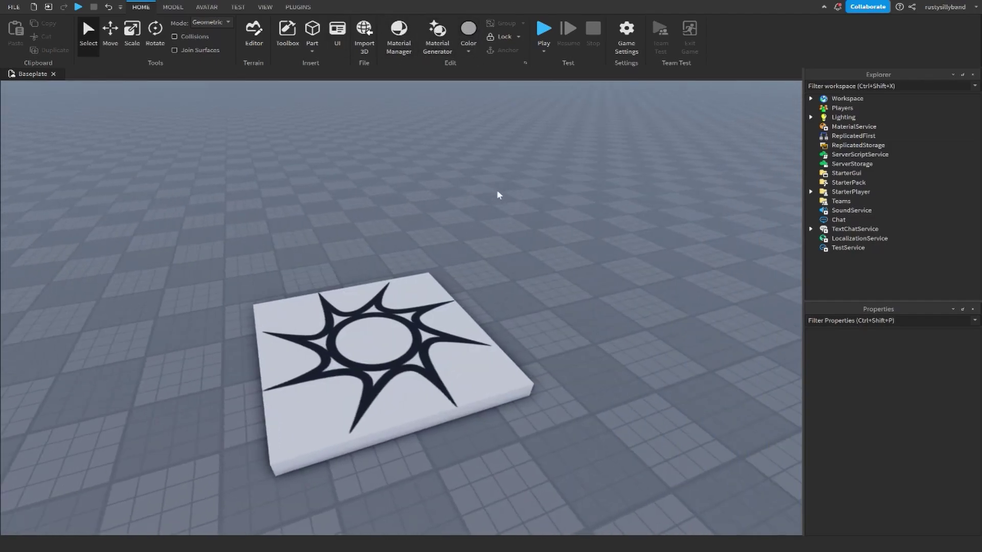
{"action": "right_click_drag", "start_coordinate": [489, 203], "coordinate": [505, 198]}
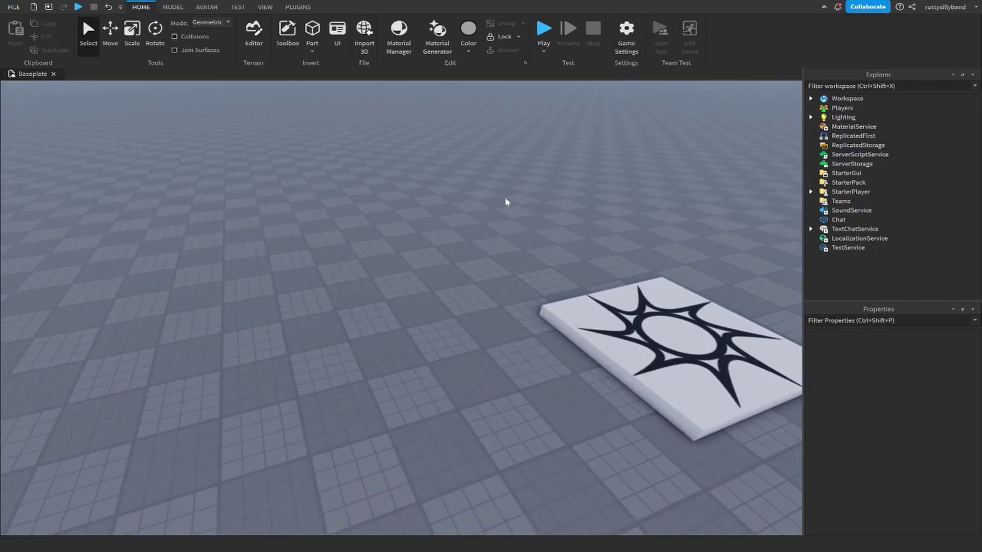
{"action": "scroll", "coordinate": [431, 218], "scroll_direction": "down", "scroll_amount": 2}
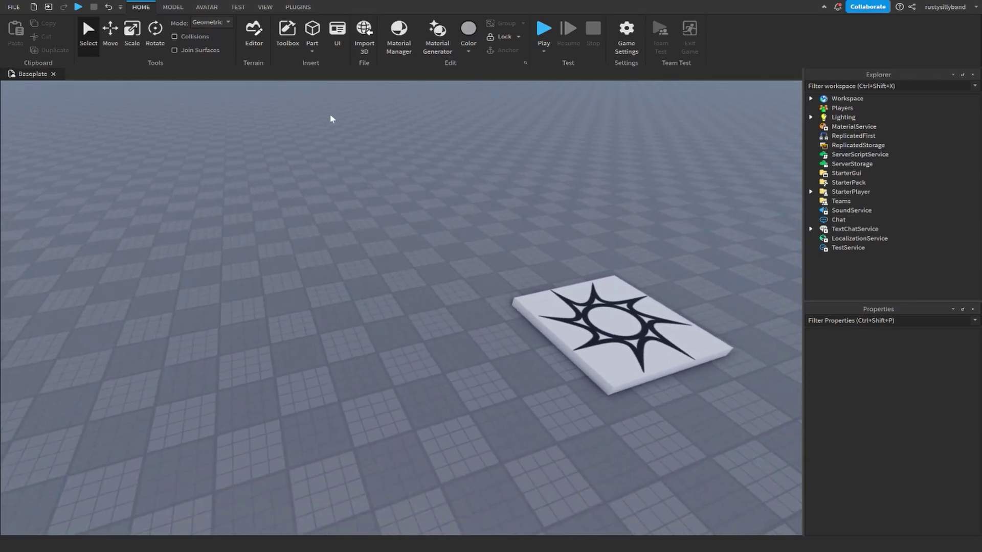
- Insert a block part beside the spawn location and scale it into a wide, flat, roughly square slab
{"action": "left_click", "coordinate": [312, 36]}
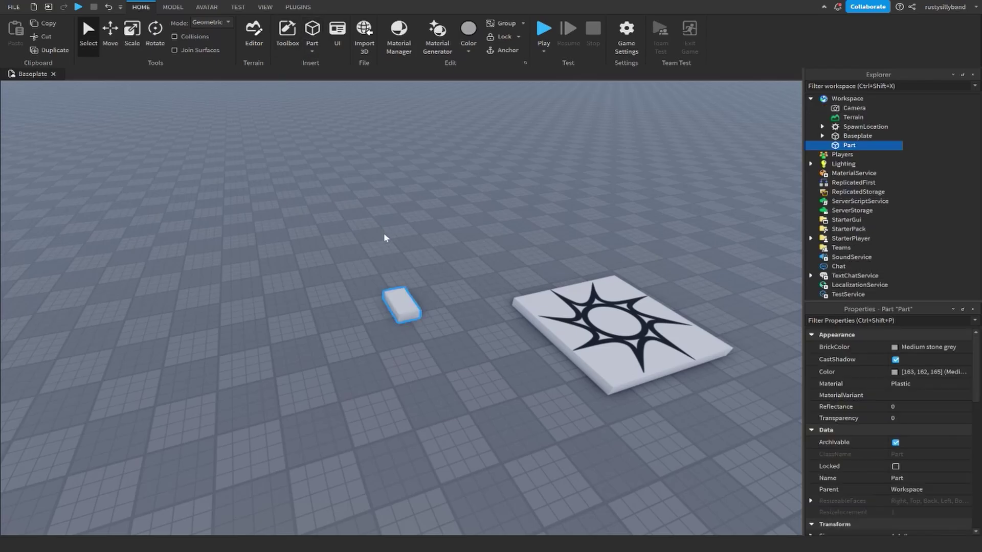
{"action": "key", "text": "f"}
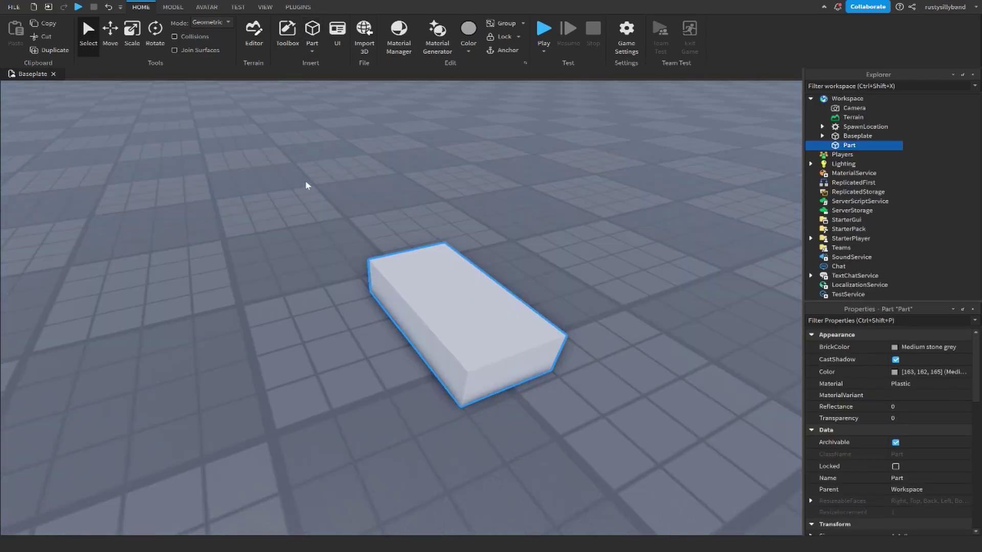
{"action": "left_click", "coordinate": [131, 35]}
{"action": "left_click_drag", "start_coordinate": [386, 334], "coordinate": [238, 362]}
{"action": "scroll", "coordinate": [207, 380], "scroll_direction": "down", "scroll_amount": 4}
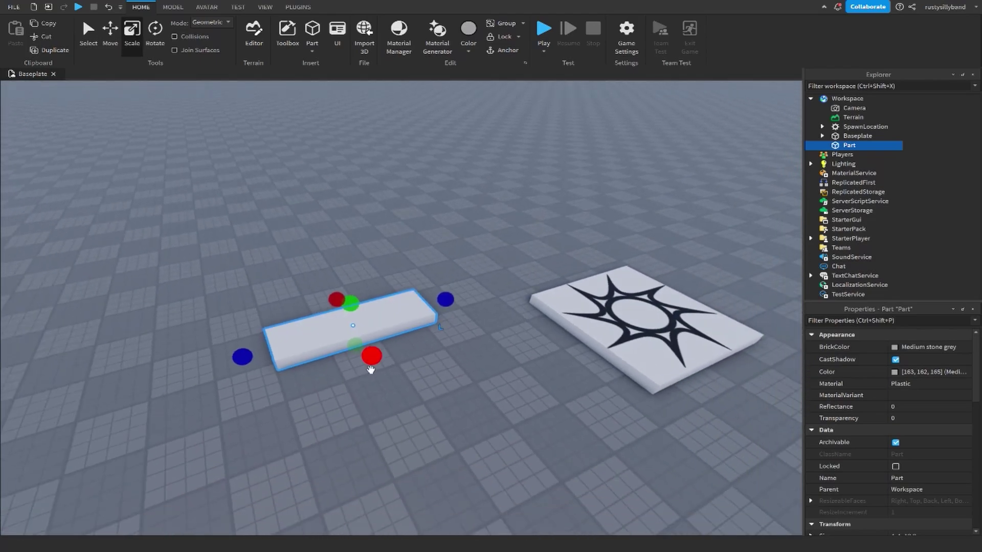
{"action": "left_click_drag", "start_coordinate": [370, 362], "coordinate": [413, 408]}
{"action": "left_click_drag", "start_coordinate": [464, 317], "coordinate": [476, 313]}
{"action": "left_click_drag", "start_coordinate": [336, 298], "coordinate": [318, 264]}
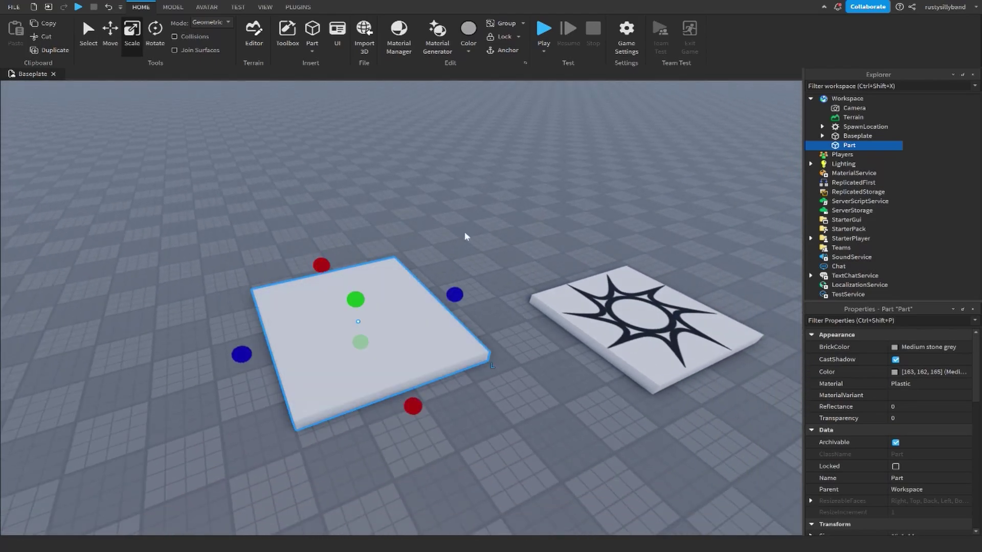
{"action": "left_click", "coordinate": [464, 236]}
- Select the new slab and open the Material Generator
{"action": "scroll", "coordinate": [463, 240], "scroll_direction": "up", "scroll_amount": 4}
{"action": "scroll", "coordinate": [463, 263], "scroll_direction": "down", "scroll_amount": 3}
{"action": "scroll", "coordinate": [454, 264], "scroll_direction": "down", "scroll_amount": 1}
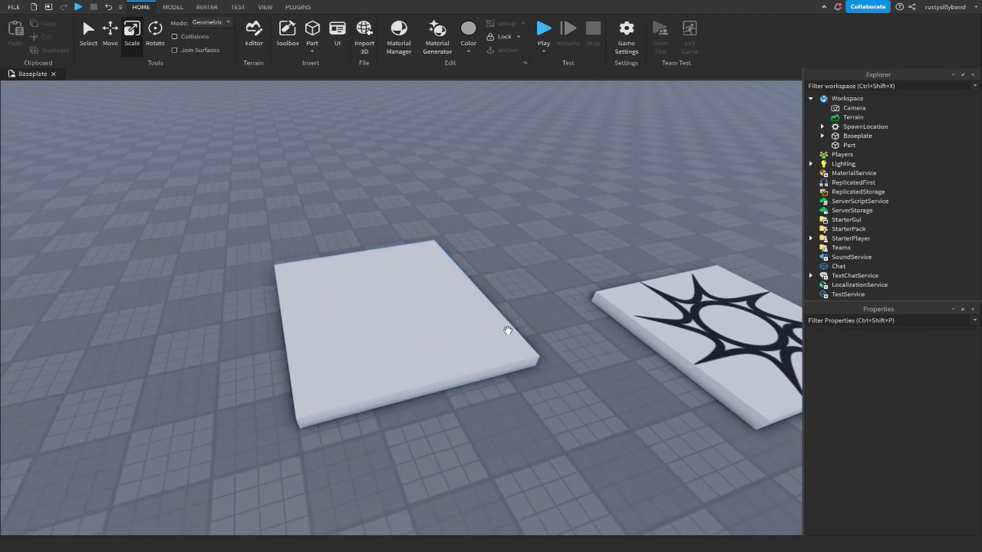
{"action": "left_click", "coordinate": [396, 346]}
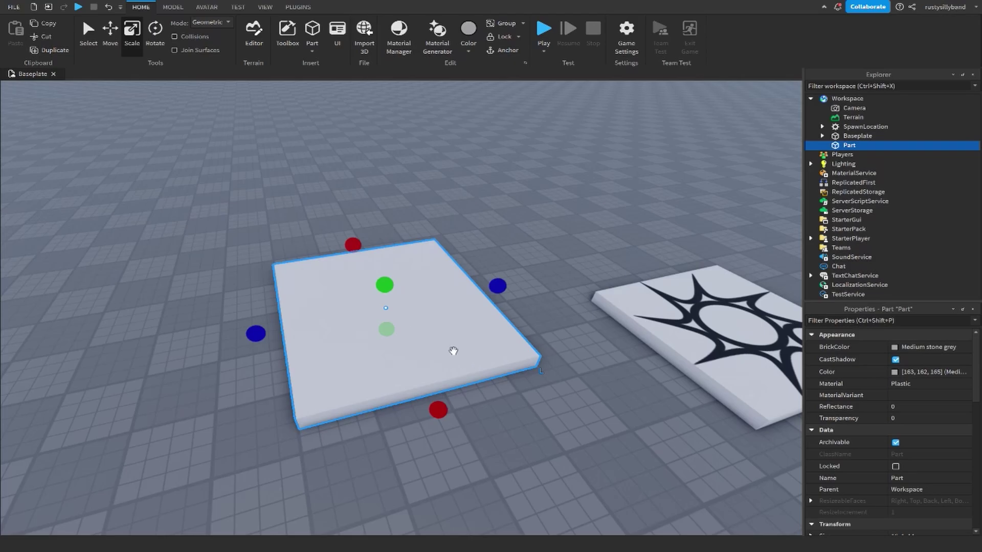
{"action": "left_click", "coordinate": [437, 51]}
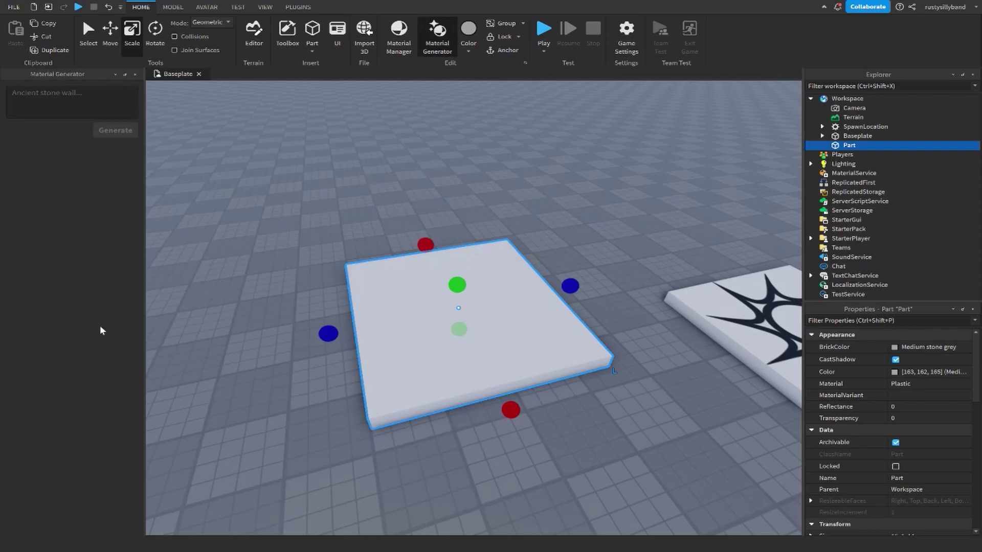
- With the slab selected, generate material options from the prompt "Realistic Wood Plank"
{"action": "left_click", "coordinate": [109, 201]}
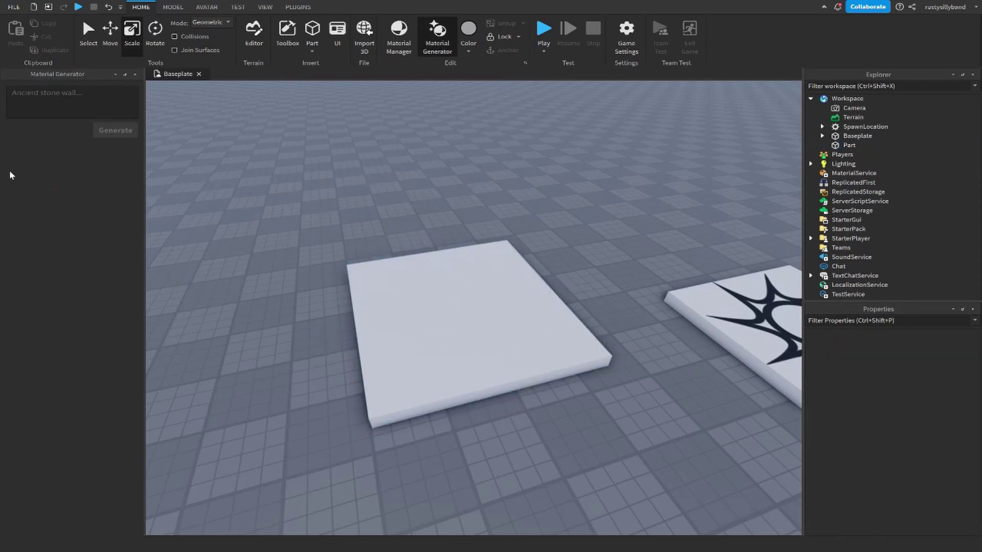
{"action": "left_click", "coordinate": [51, 108]}
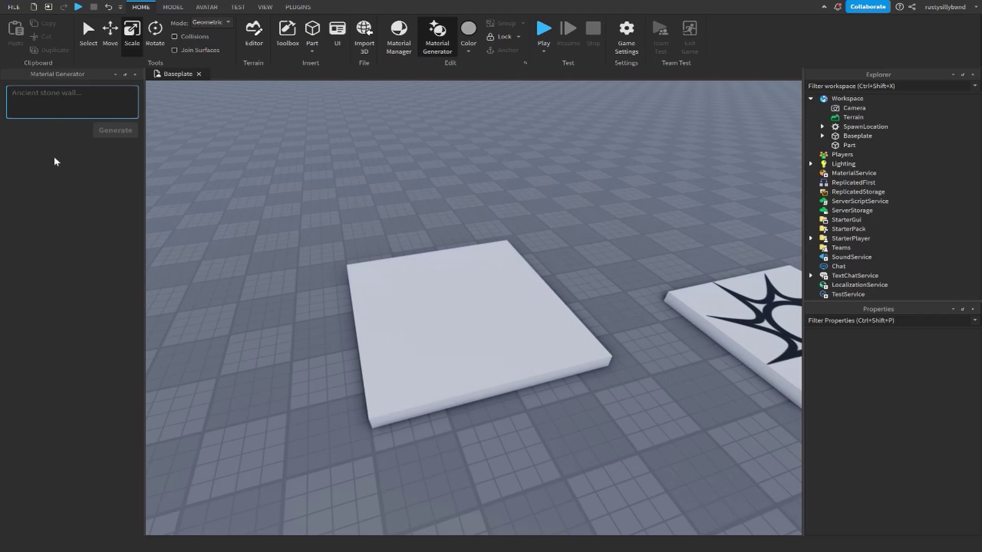
{"action": "left_click", "coordinate": [396, 268]}
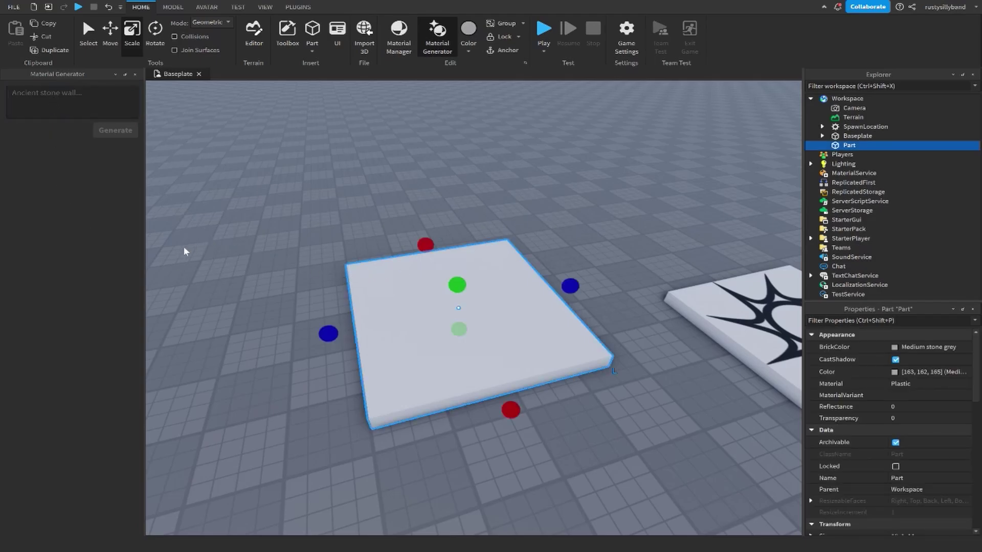
{"action": "left_click", "coordinate": [85, 109]}
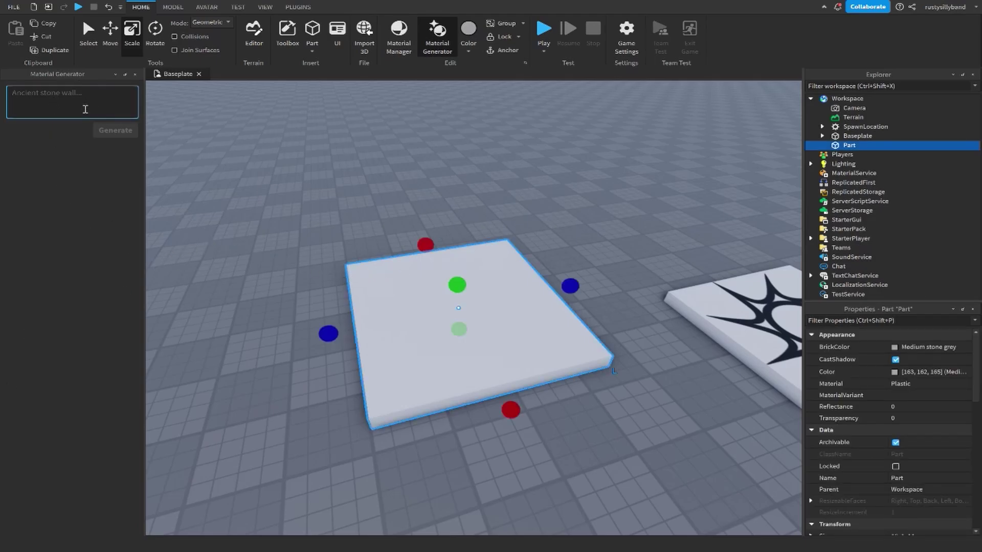
{"action": "type", "text": "Real"}
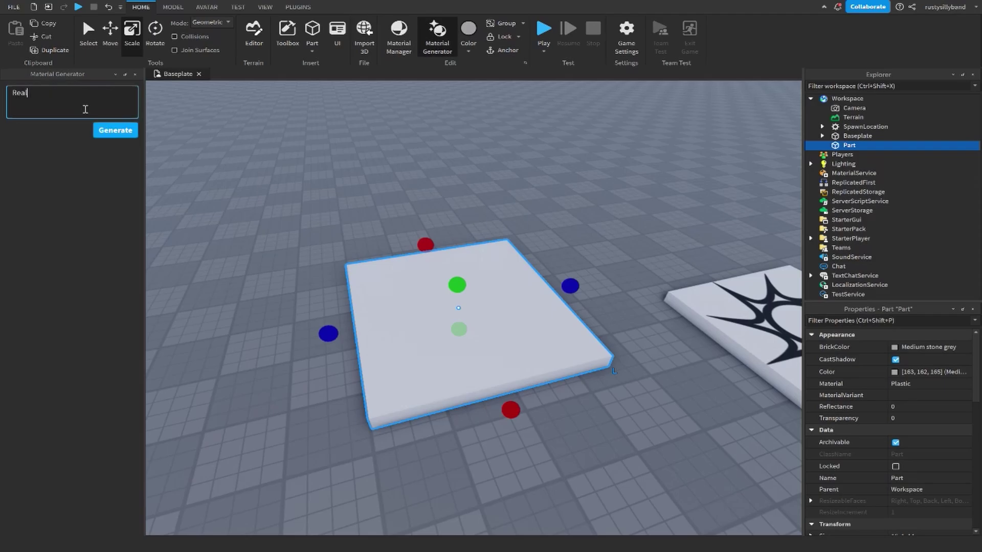
{"action": "type", "text": "istic Wood Plank"}
{"action": "left_click", "coordinate": [120, 131]}
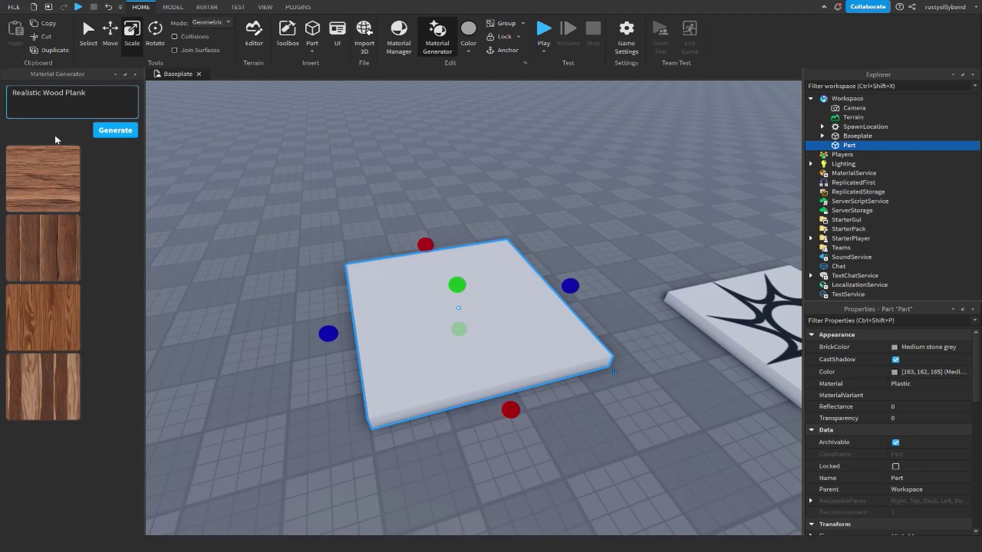
- Preview the generated dark brown vertical-plank material on the slab and focus on it
{"action": "left_click", "coordinate": [42, 258]}
{"action": "scroll", "coordinate": [561, 281], "scroll_direction": "up", "scroll_amount": 3}
{"action": "right_click_drag", "start_coordinate": [561, 281], "coordinate": [561, 281]}
{"action": "scroll", "coordinate": [562, 281], "scroll_direction": "up", "scroll_amount": 2}
{"action": "key", "text": "f"}
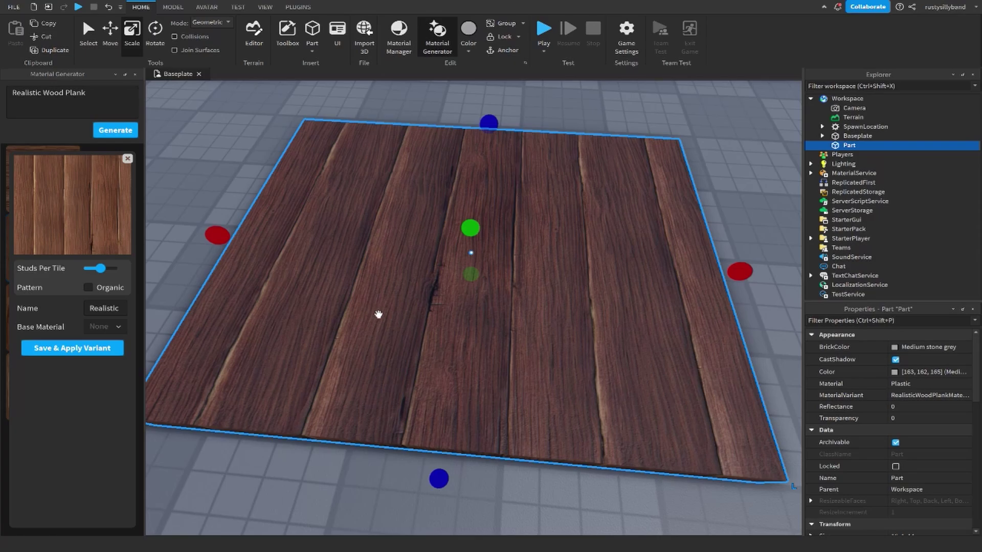
- Slightly lower the material's Studs Per Tile so narrower planks repeat across the slab, leaving the Organic pattern off
{"action": "mouse_move", "coordinate": [100, 270]}
{"action": "left_mouse_down"}
{"action": "mouse_move", "coordinate": [90, 276]}
{"action": "mouse_move", "coordinate": [131, 285]}
{"action": "mouse_move", "coordinate": [110, 286]}
{"action": "mouse_move", "coordinate": [96, 270]}
{"action": "left_mouse_up"}
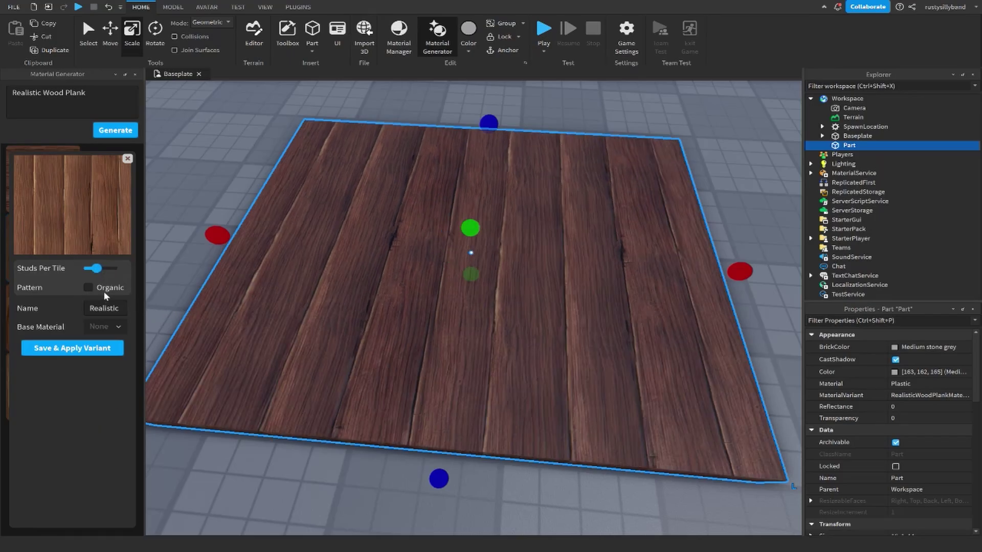
{"action": "left_click", "coordinate": [88, 288]}
{"action": "mouse_move", "coordinate": [91, 307]}
{"action": "left_mouse_down"}
{"action": "mouse_move", "coordinate": [135, 305]}
{"action": "mouse_move", "coordinate": [79, 309]}
{"action": "left_mouse_up"}
- Set the material's base material to WoodPlanks and save and apply the variant to the slab
{"action": "left_click", "coordinate": [101, 327]}
{"action": "scroll", "coordinate": [77, 379], "scroll_direction": "down", "scroll_amount": 5}
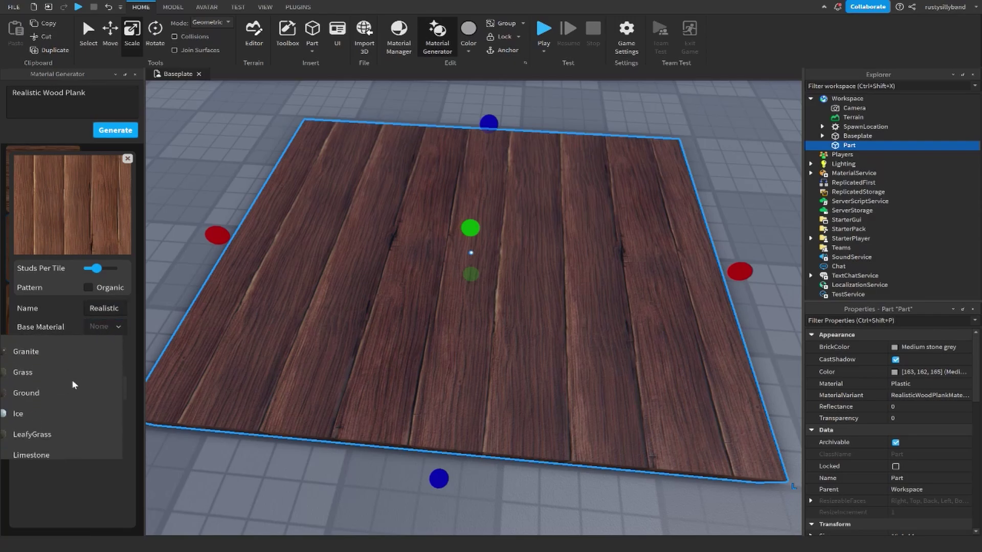
{"action": "scroll", "coordinate": [40, 408], "scroll_direction": "up", "scroll_amount": 5}
{"action": "scroll", "coordinate": [41, 358], "scroll_direction": "down", "scroll_amount": 1}
{"action": "scroll", "coordinate": [51, 378], "scroll_direction": "up", "scroll_amount": 1}
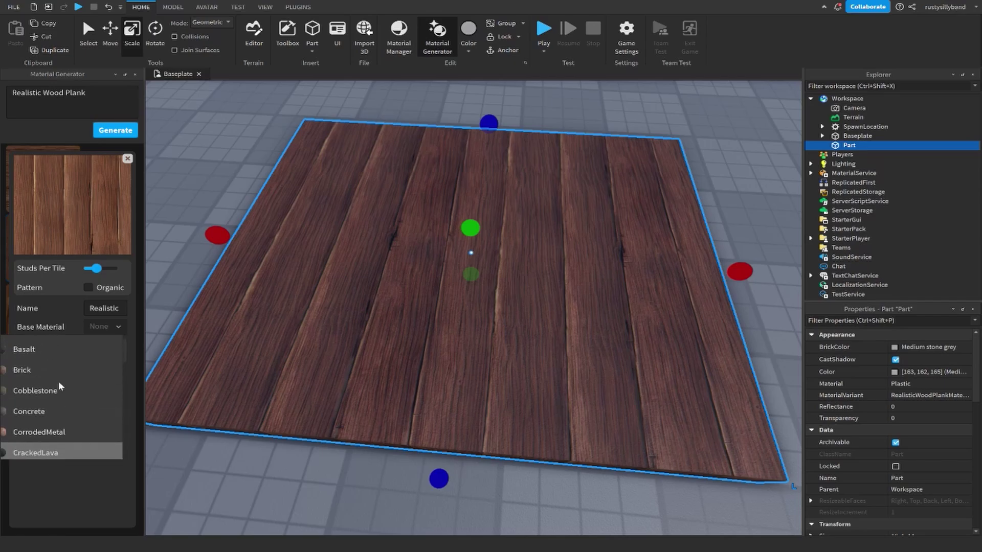
{"action": "scroll", "coordinate": [52, 386], "scroll_direction": "down", "scroll_amount": 9}
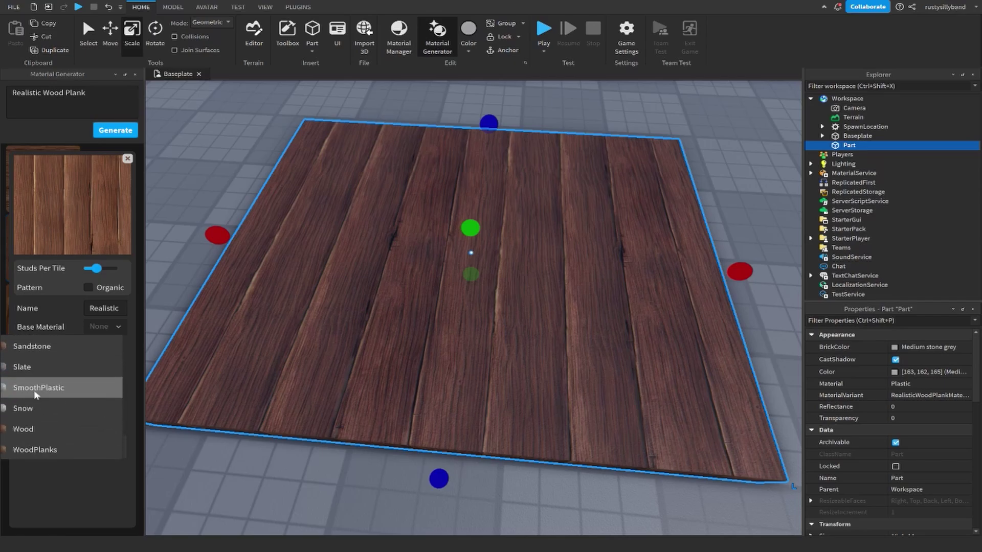
{"action": "left_click", "coordinate": [64, 447]}
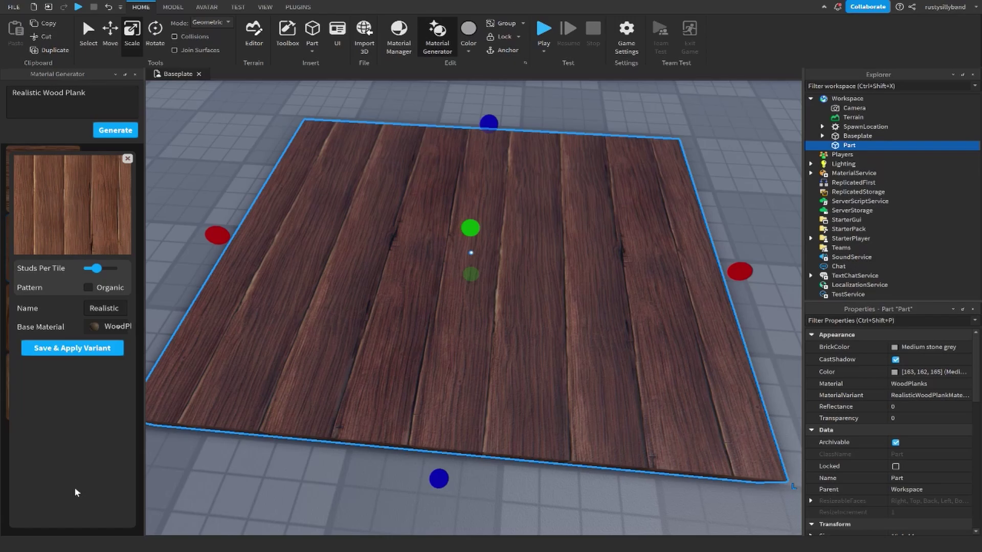
{"action": "left_click", "coordinate": [109, 350]}
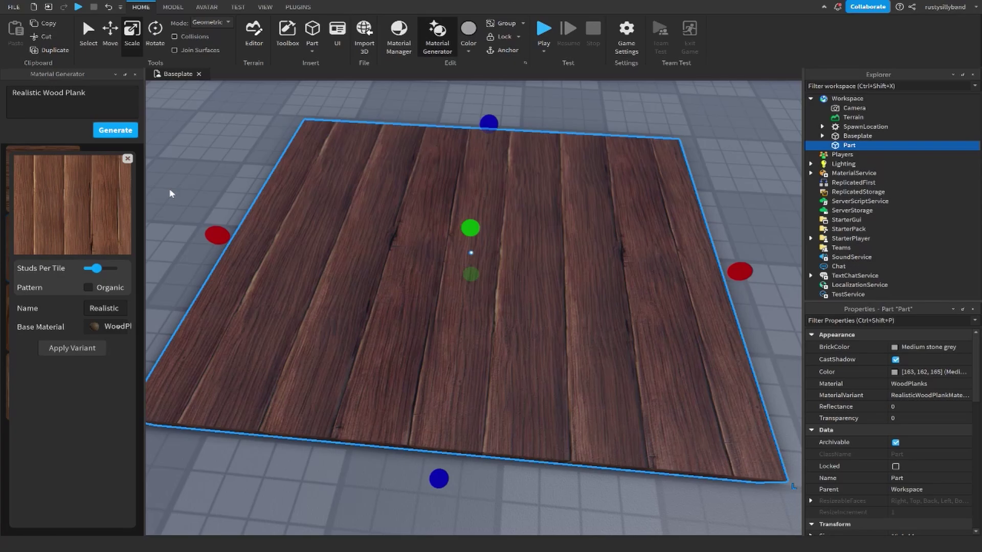
- Examine the applied wood plank material on the slab from close up and from farther away
{"action": "left_click", "coordinate": [170, 193]}
{"action": "scroll", "coordinate": [517, 324], "scroll_direction": "up", "scroll_amount": 3}
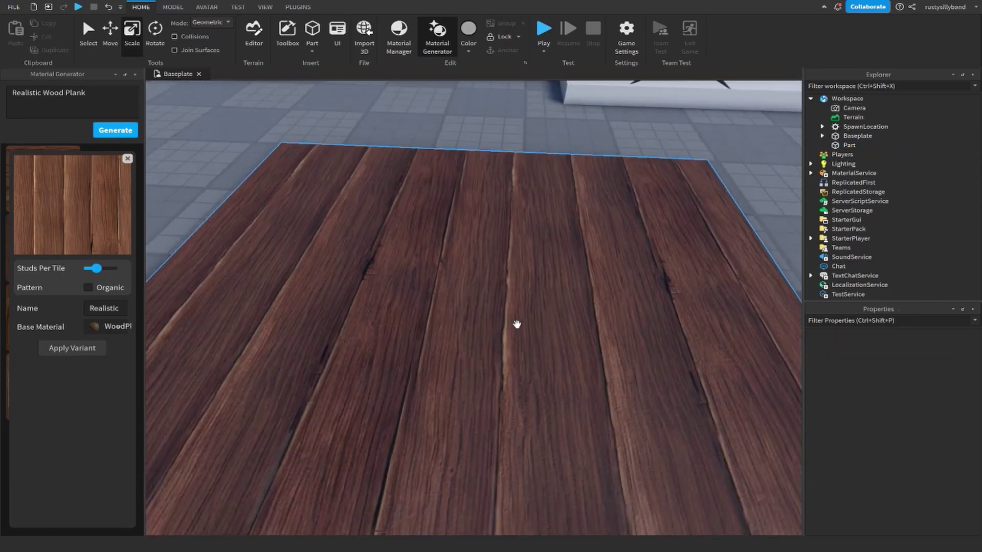
{"action": "scroll", "coordinate": [371, 333], "scroll_direction": "down", "scroll_amount": 2}
{"action": "scroll", "coordinate": [442, 329], "scroll_direction": "down", "scroll_amount": 4}
{"action": "scroll", "coordinate": [441, 328], "scroll_direction": "down", "scroll_amount": 1}
{"action": "left_click_drag", "start_coordinate": [441, 329], "coordinate": [478, 287]}
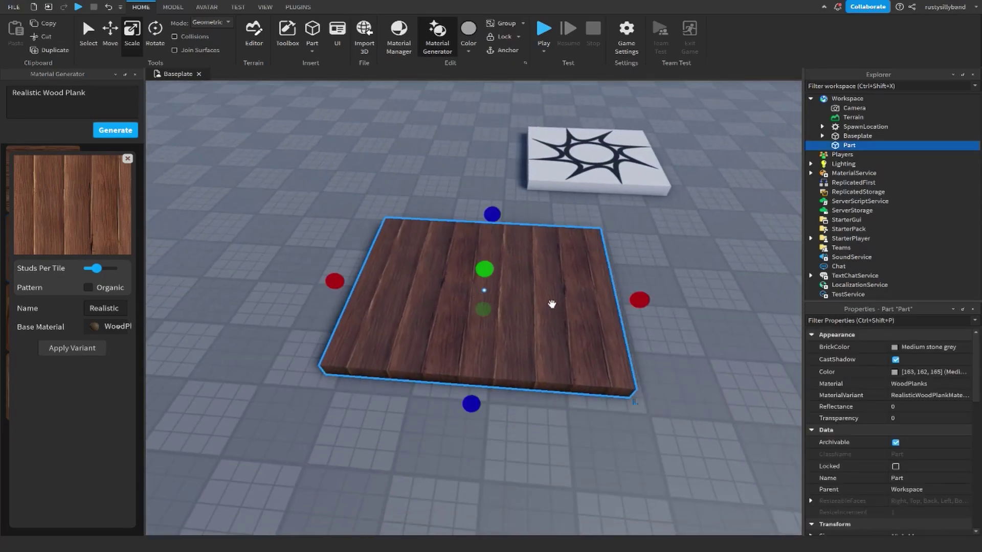
{"action": "left_click", "coordinate": [671, 301]}
{"action": "scroll", "coordinate": [671, 301], "scroll_direction": "up", "scroll_amount": 4}
{"action": "right_click_drag", "start_coordinate": [671, 300], "coordinate": [670, 314]}
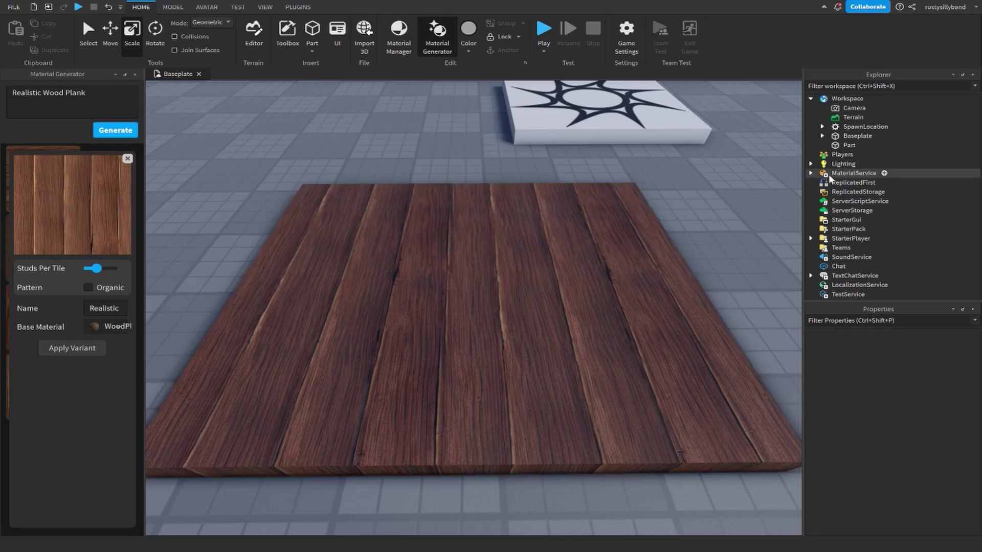
- Expand MaterialService and review the properties of the RealisticWoodPlankMaterial variant, from its texture maps to its attributes
{"action": "left_click", "coordinate": [810, 173]}
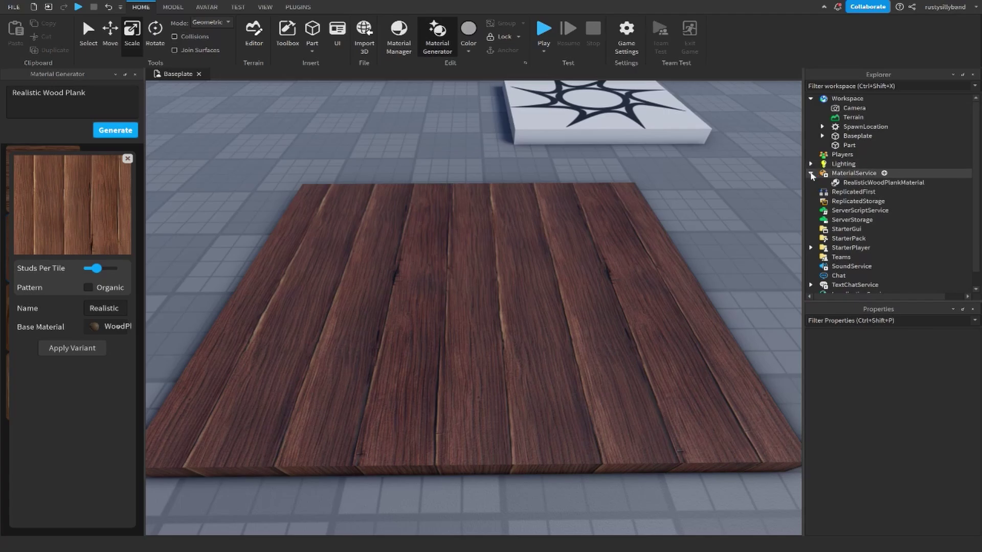
{"action": "left_click", "coordinate": [908, 183]}
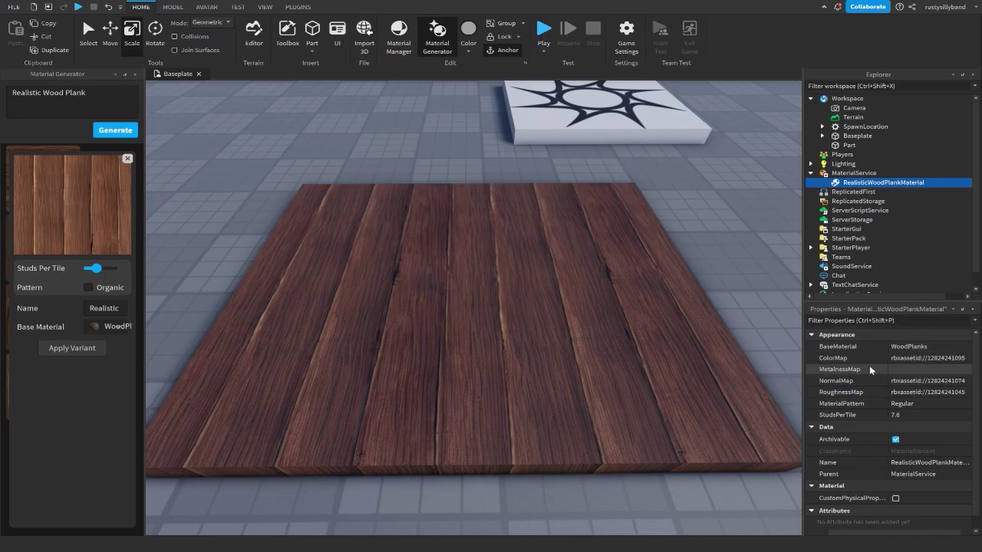
{"action": "scroll", "coordinate": [863, 512], "scroll_direction": "down", "scroll_amount": 2}
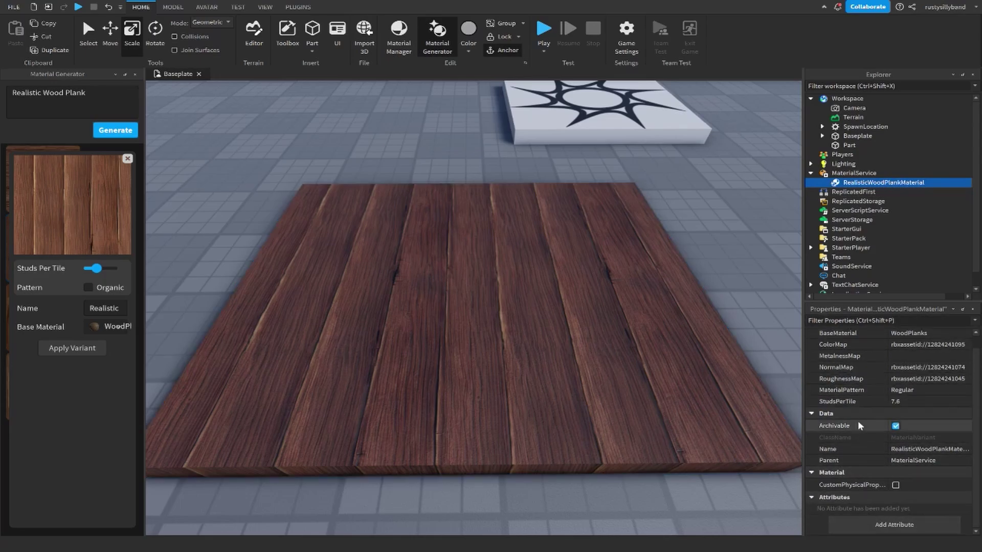
{"action": "scroll", "coordinate": [858, 426], "scroll_direction": "up", "scroll_amount": 2}
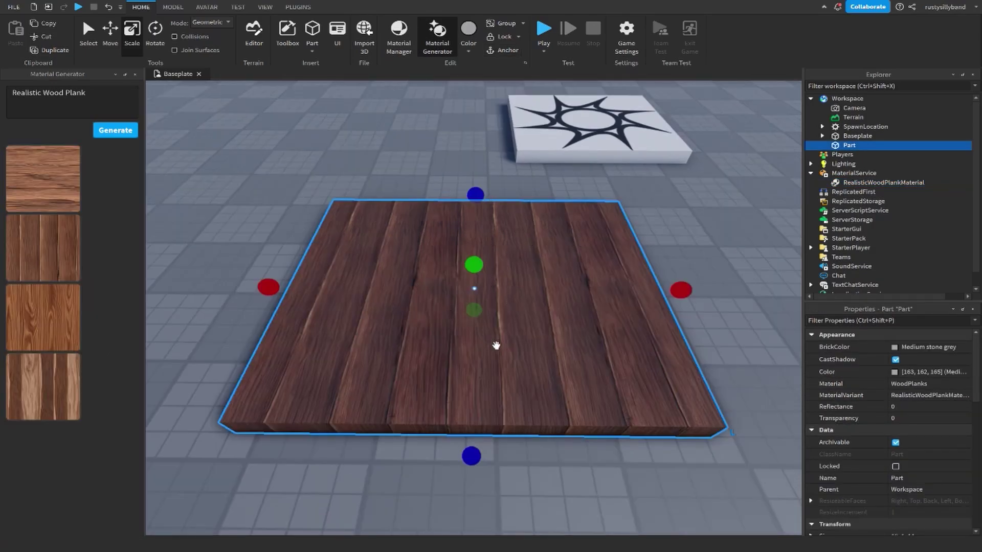
- Replace the material prompt with "Cartoony Simulator floor texture" and generate new materials
{"action": "scroll", "coordinate": [496, 346], "scroll_direction": "down", "scroll_amount": 3}
{"action": "left_click_drag", "start_coordinate": [102, 95], "coordinate": [76, 38]}
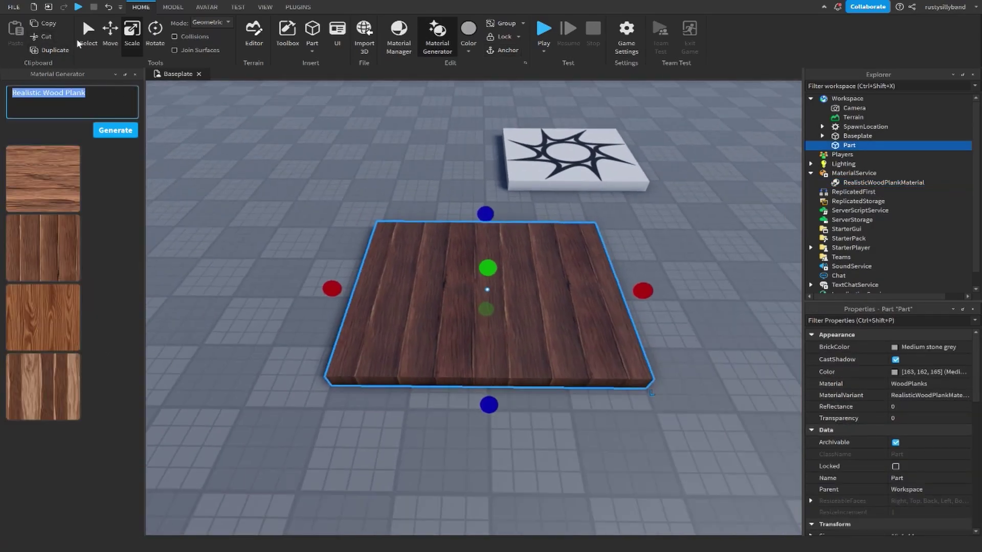
{"action": "type", "text": "Carto"}
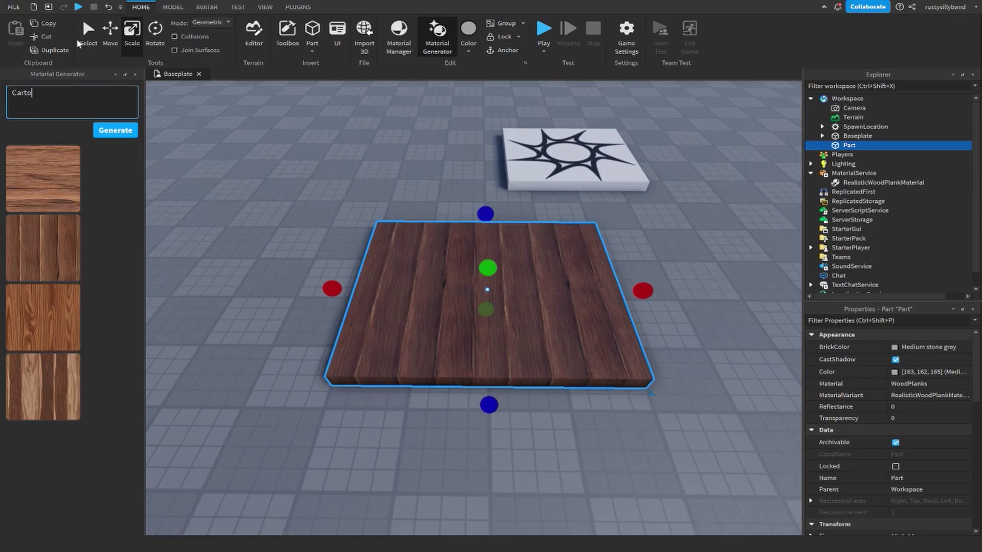
{"action": "type", "text": "ony Simulator floor texture"}
{"action": "left_click", "coordinate": [108, 131]}
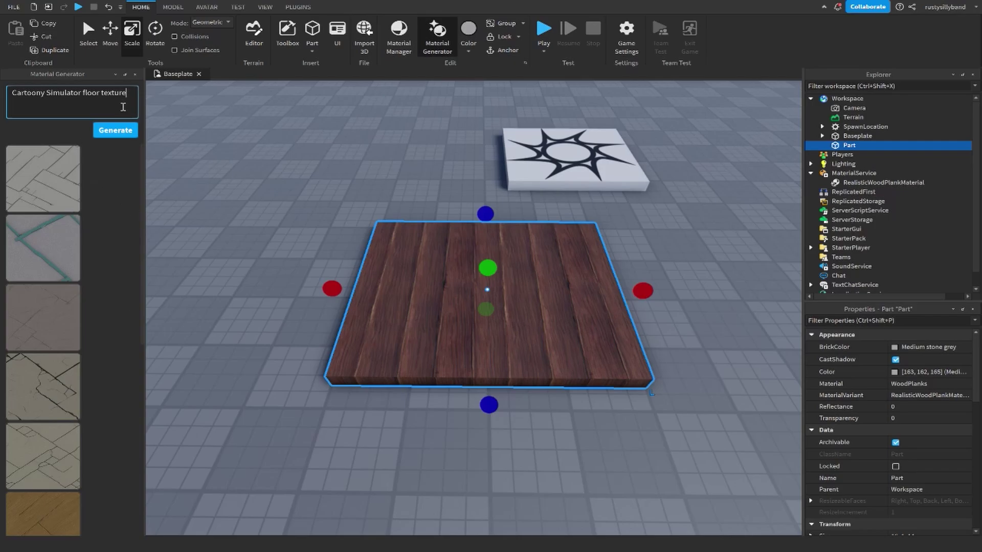
- Preview the first generated floor material, the grey one with diagonal planks, on the slab
{"action": "left_click_drag", "start_coordinate": [122, 91], "coordinate": [3, 89]}
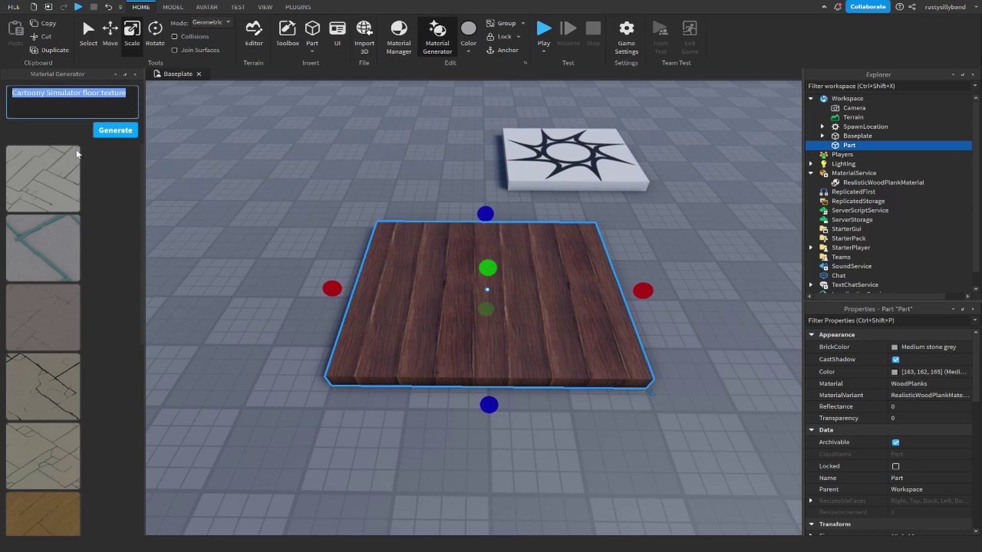
{"action": "left_click", "coordinate": [128, 219]}
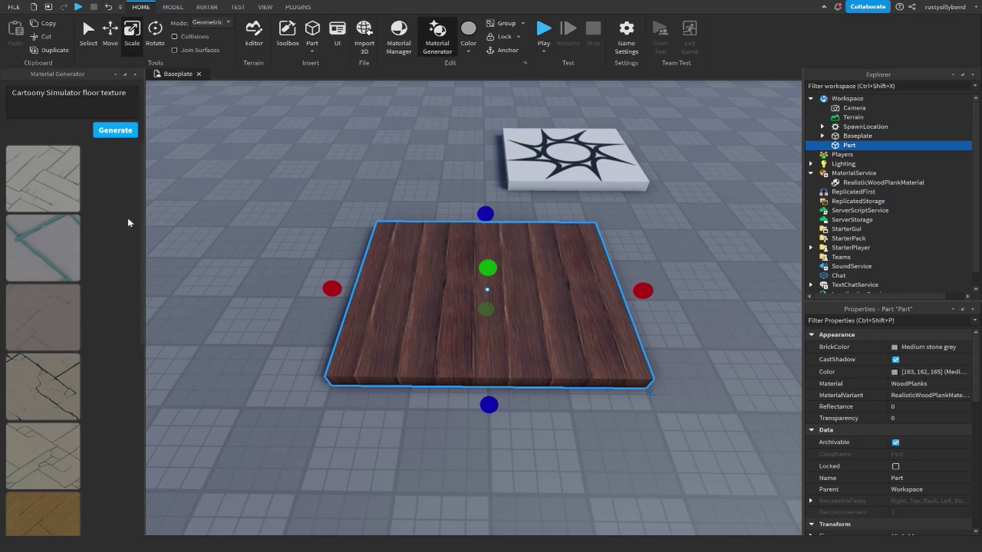
{"action": "left_click", "coordinate": [44, 191]}
{"action": "scroll", "coordinate": [561, 368], "scroll_direction": "up", "scroll_amount": 6}
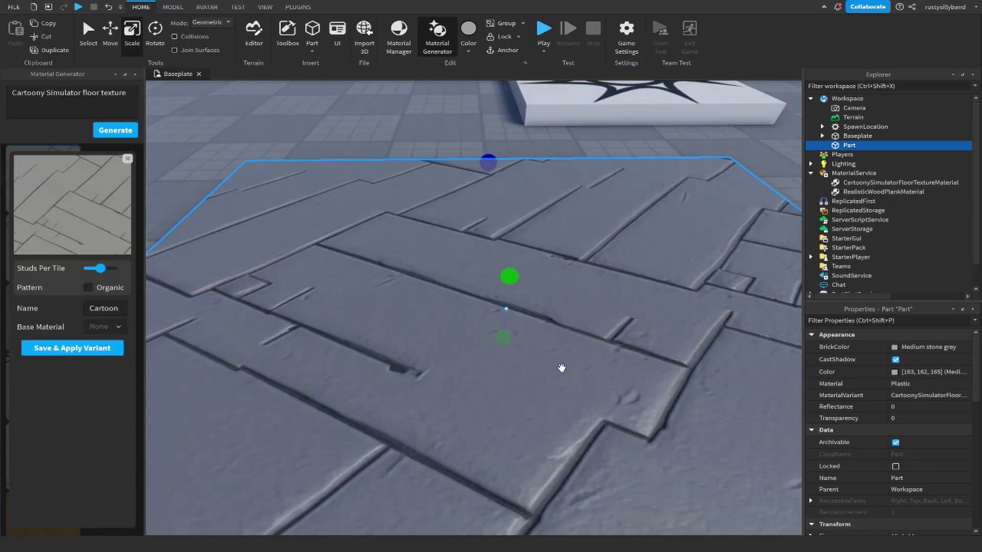
- Examine the previewed diagonal-plank floor material on the slab from several angles and distances
{"action": "key", "text": "d"}
{"action": "right_click_drag", "start_coordinate": [561, 367], "coordinate": [562, 368]}
{"action": "key", "text": "s"}
{"action": "key", "text": "w"}
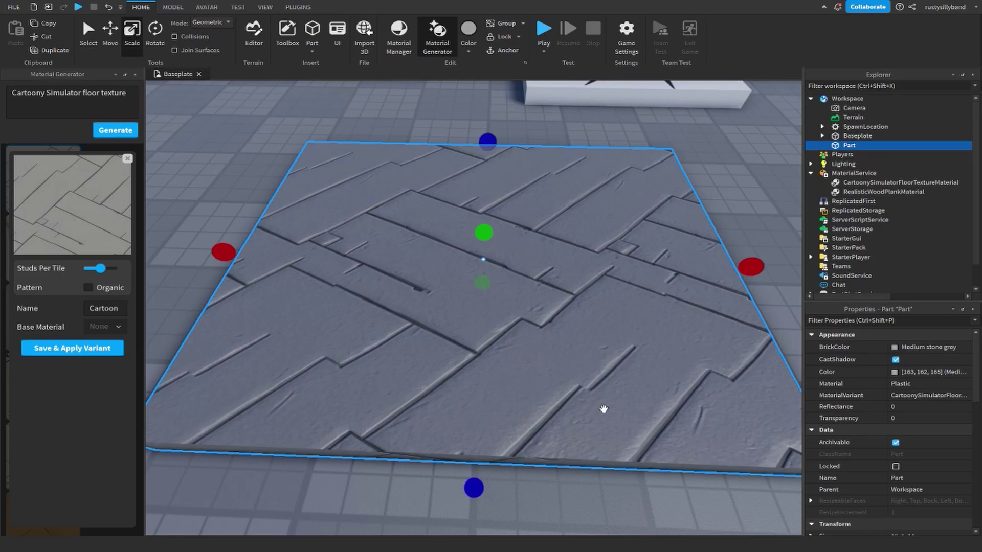
{"action": "right_click_drag", "start_coordinate": [604, 410], "coordinate": [603, 408]}
{"action": "key", "text": "w"}
{"action": "key", "text": "s"}
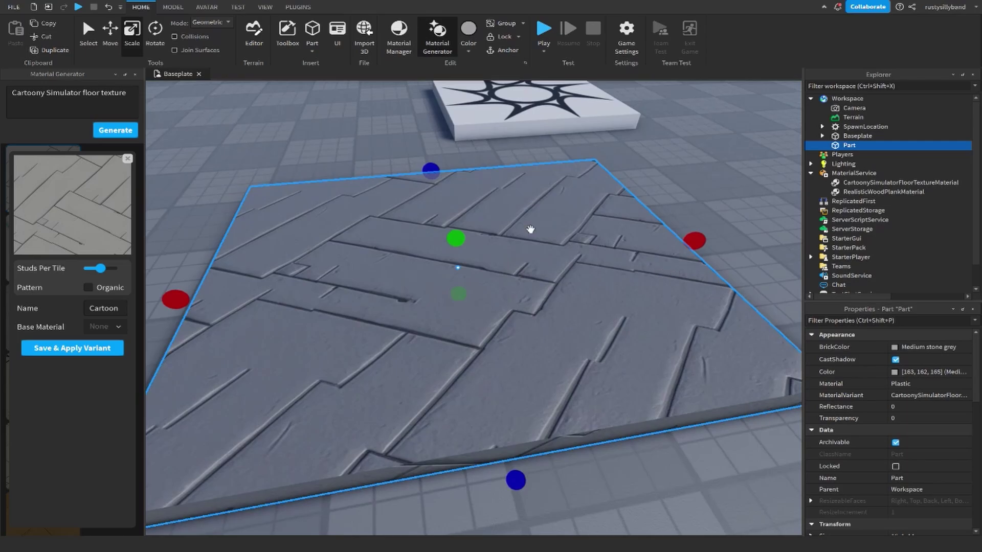
{"action": "right_click_drag", "start_coordinate": [572, 283], "coordinate": [567, 295]}
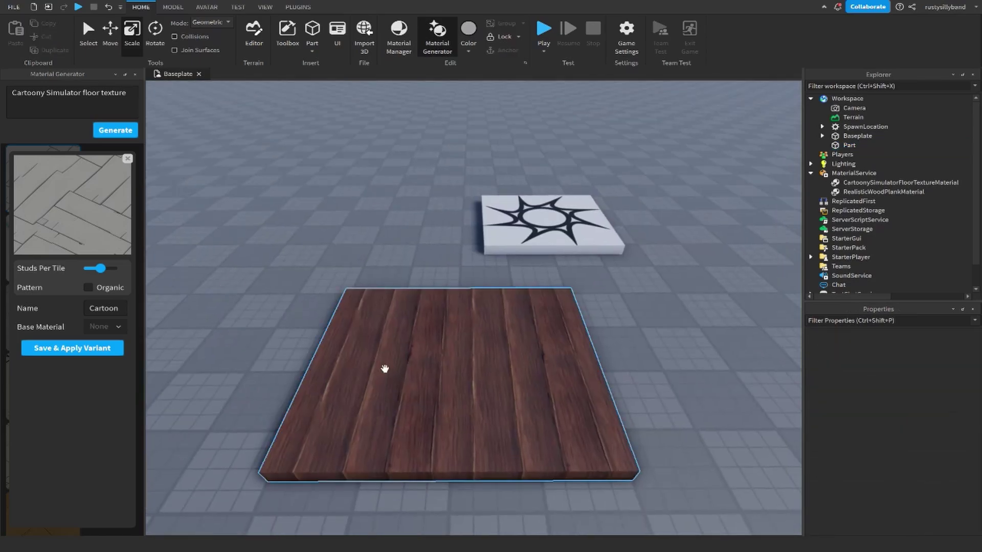
- Reselect the slab and try to save and apply the cartoony floor material variant without choosing a base material
{"action": "left_click", "coordinate": [384, 369]}
{"action": "right_click_drag", "start_coordinate": [293, 246], "coordinate": [292, 245]}
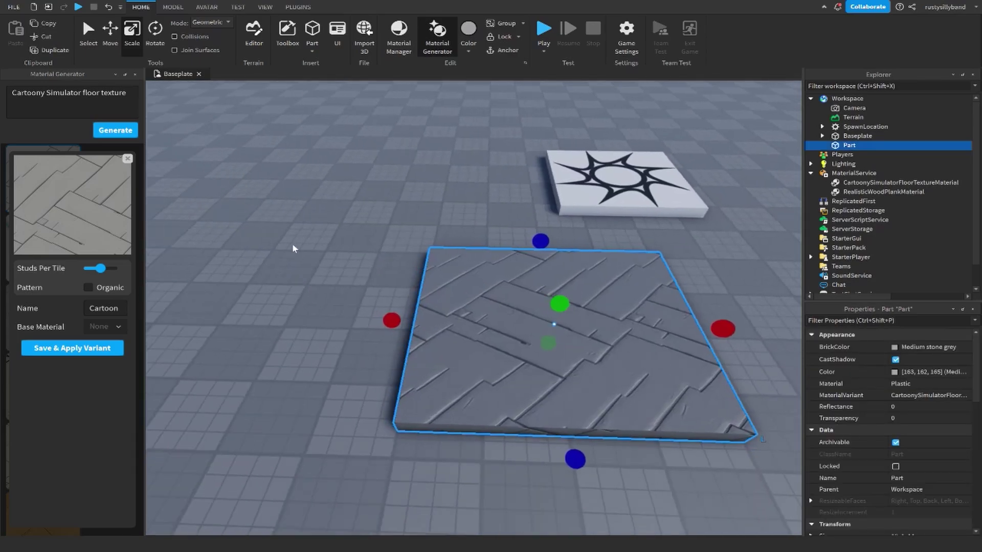
{"action": "key", "text": "d"}
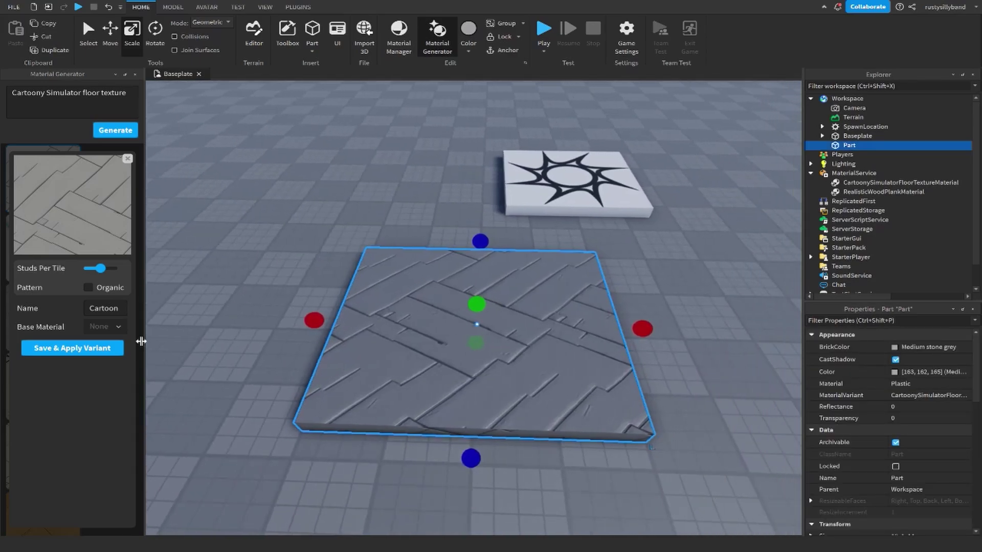
{"action": "left_click", "coordinate": [44, 349]}
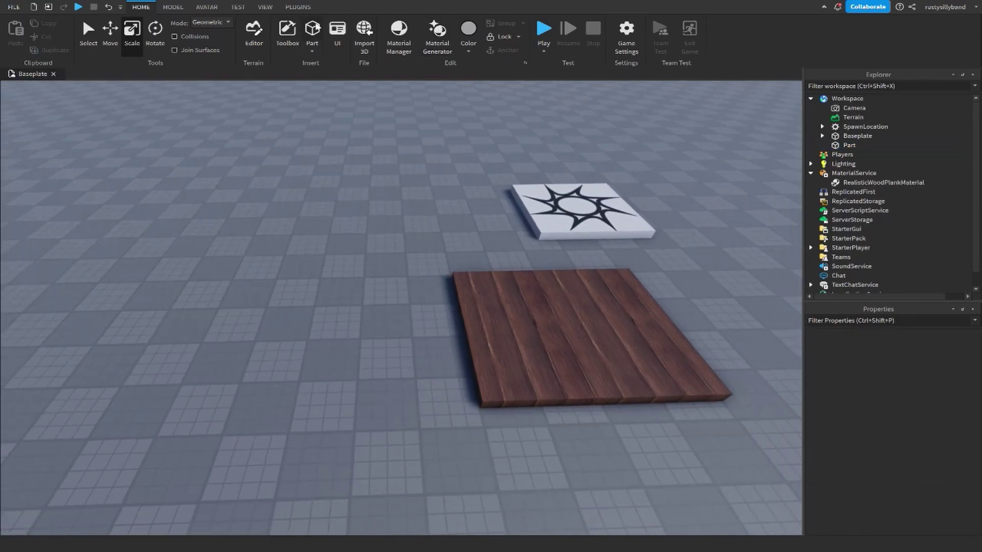
- Insert a new part beside the wood plank slab and scale it into a flat slab of about the same depth
{"action": "left_click", "coordinate": [317, 26]}
{"action": "left_click_drag", "start_coordinate": [385, 310], "coordinate": [361, 315]}
{"action": "left_click_drag", "start_coordinate": [333, 311], "coordinate": [285, 312]}
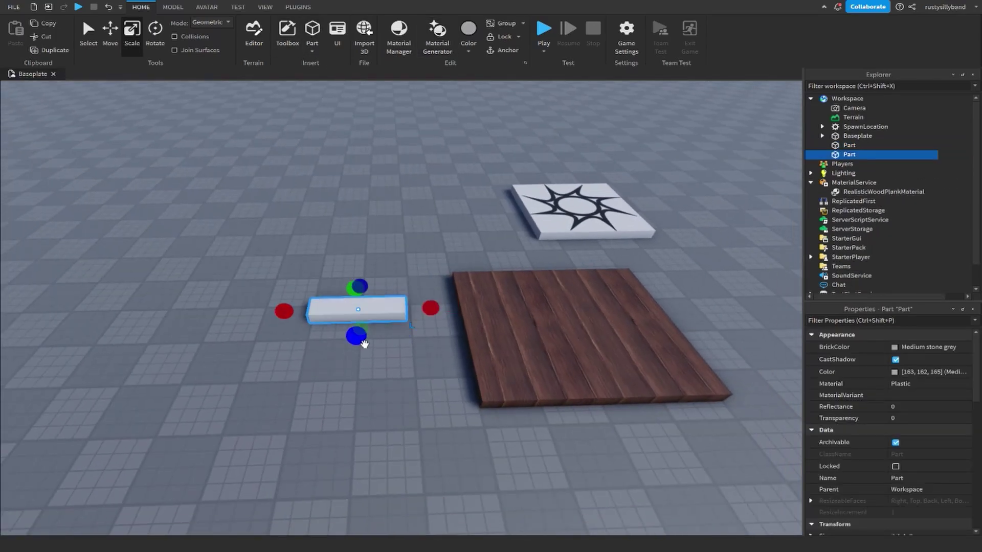
{"action": "left_click_drag", "start_coordinate": [363, 342], "coordinate": [355, 444]}
{"action": "left_click_drag", "start_coordinate": [361, 289], "coordinate": [363, 259]}
{"action": "left_click_drag", "start_coordinate": [435, 330], "coordinate": [463, 335]}
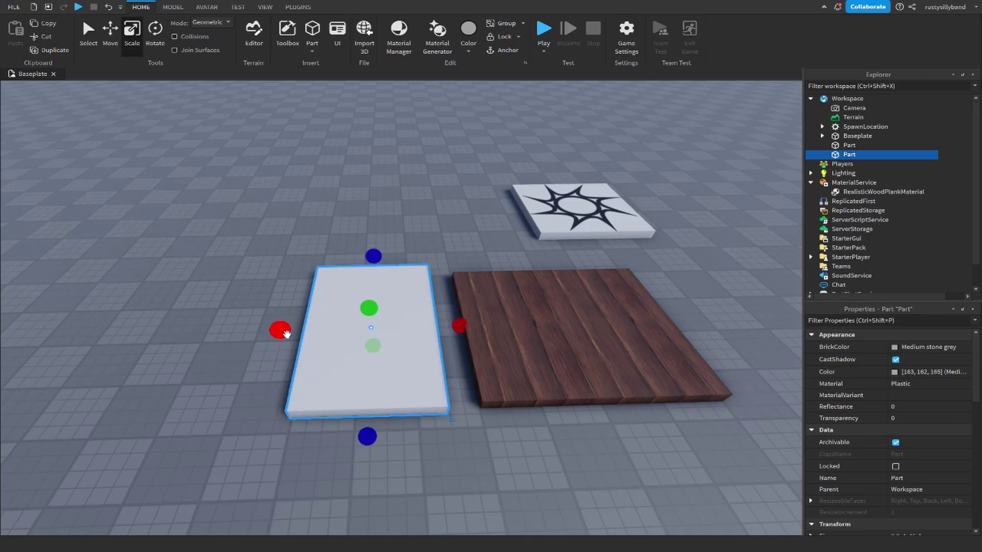
- Set the new slab's MaterialVariant to RealisticWoodPlankMaterial and deselect it to view the planks
{"action": "scroll", "coordinate": [471, 285], "scroll_direction": "up", "scroll_amount": 5}
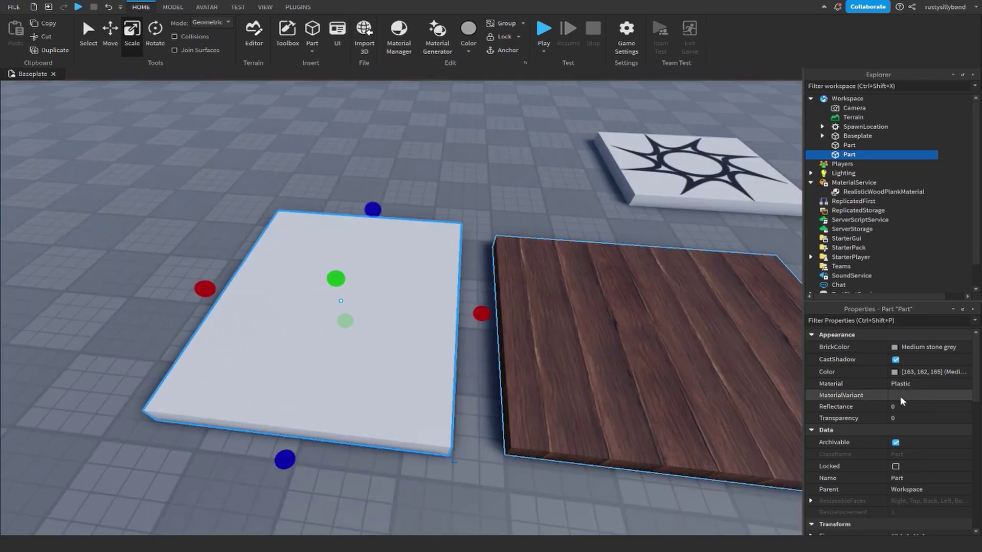
{"action": "left_click", "coordinate": [899, 395]}
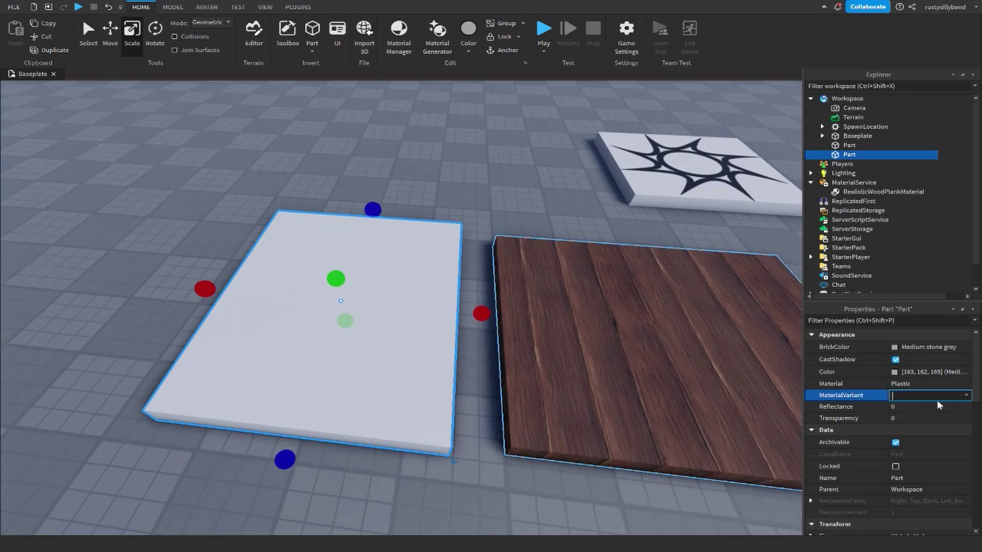
{"action": "left_click", "coordinate": [966, 396]}
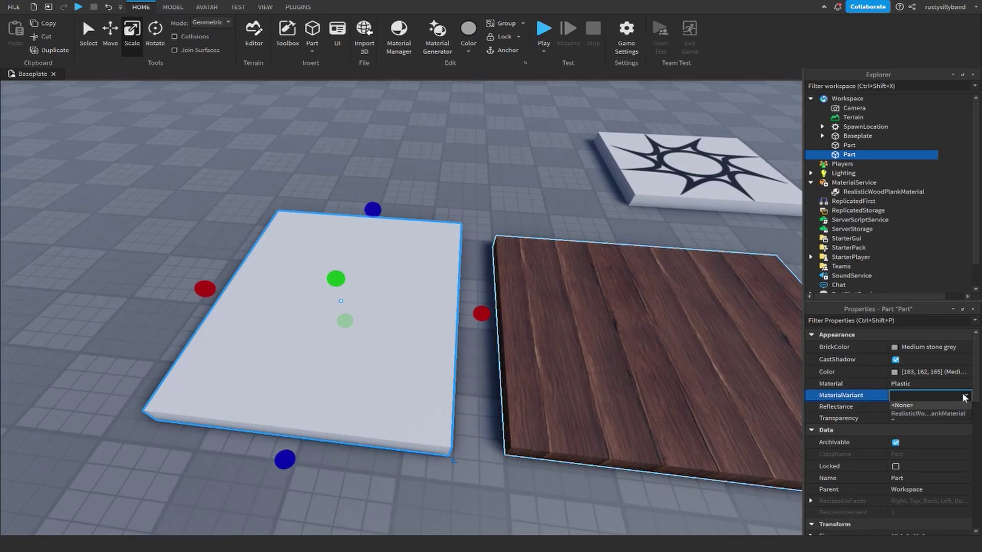
{"action": "left_click", "coordinate": [928, 413]}
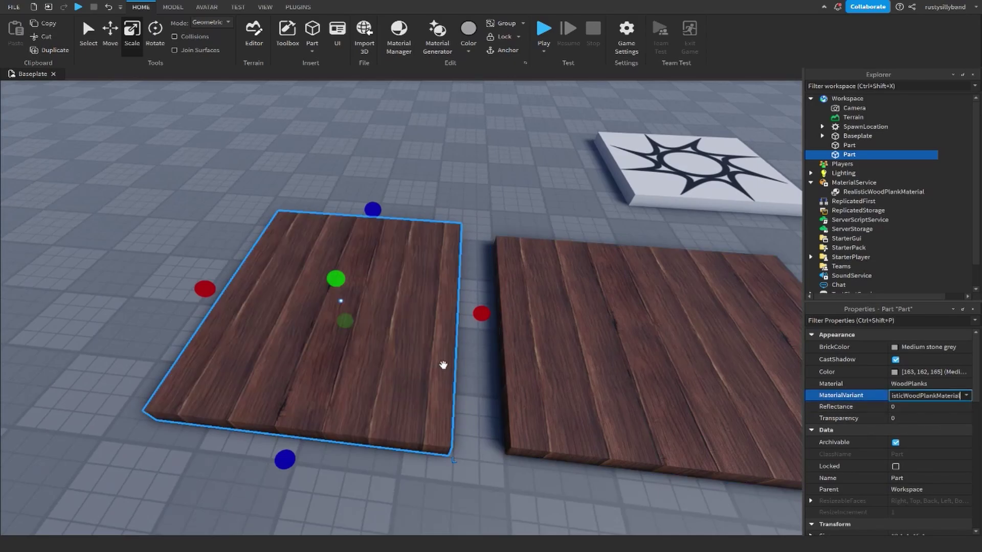
{"action": "left_click", "coordinate": [531, 171]}
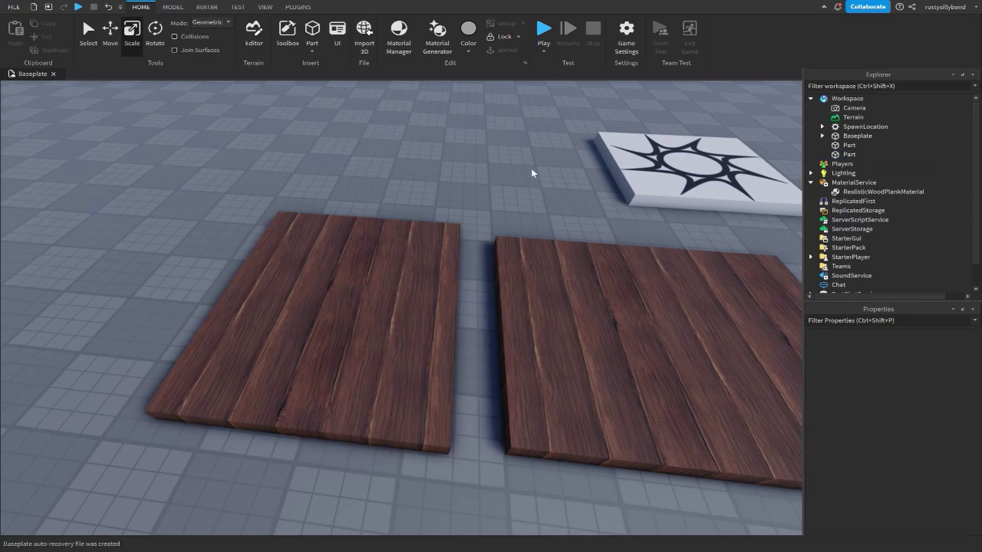
- Widen the new wood plank slab on the side facing away from the original slab
{"action": "left_click", "coordinate": [414, 274]}
{"action": "left_click_drag", "start_coordinate": [204, 288], "coordinate": [125, 286]}
{"action": "left_click", "coordinate": [145, 246]}
- Delete the second wood plank slab, keeping only the original one next to the spawn location
{"action": "left_click", "coordinate": [302, 292]}
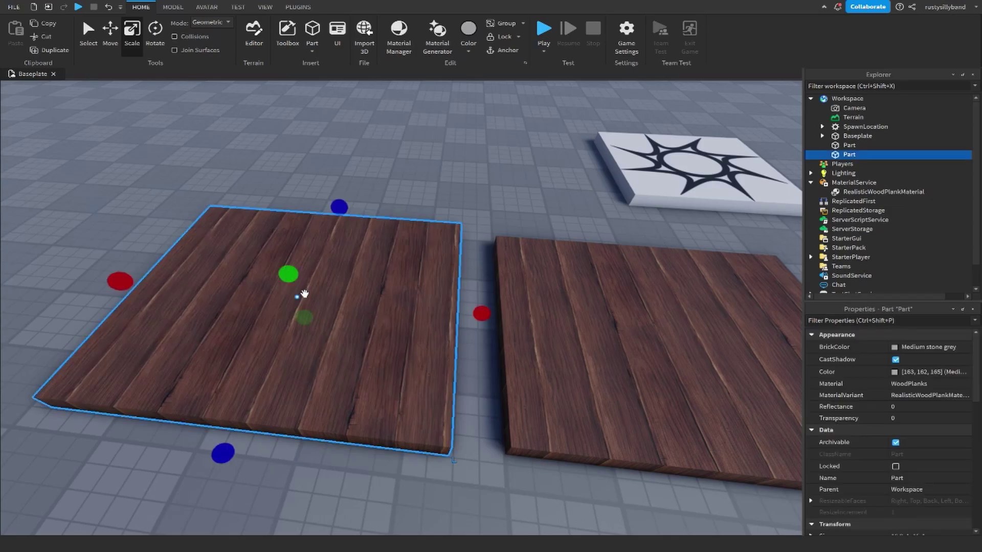
{"action": "key", "text": "Delete"}
{"action": "scroll", "coordinate": [402, 223], "scroll_direction": "down", "scroll_amount": 5}
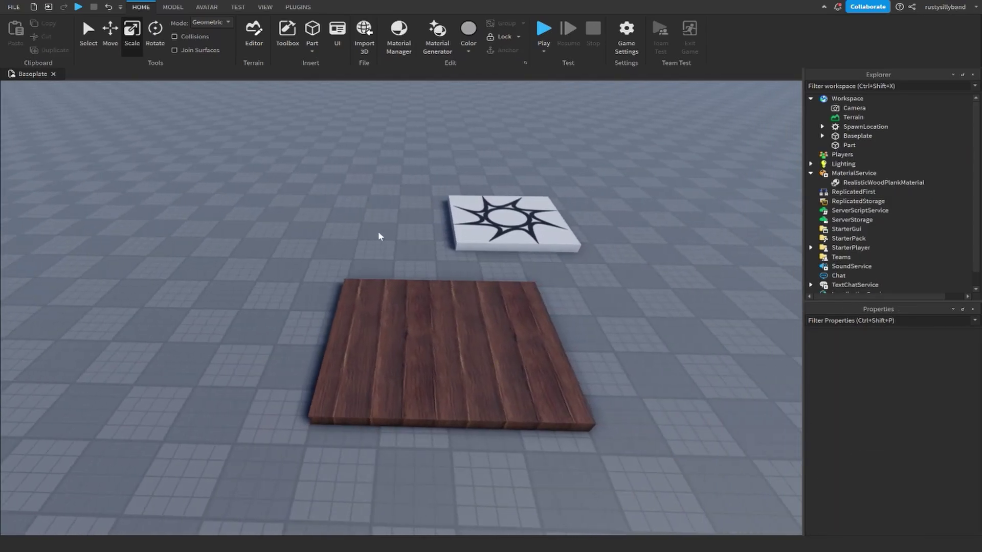
{"action": "right_click_drag", "start_coordinate": [378, 231], "coordinate": [612, 317]}
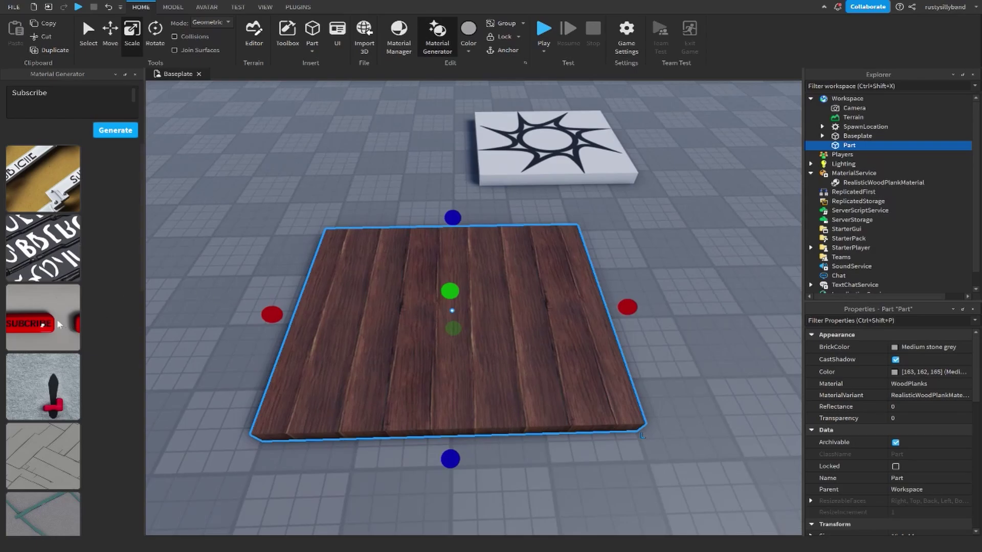
- Preview the generated "Subscribe" material with the red button on the slab, and widen the slab so one button fits entirely
{"action": "left_click", "coordinate": [57, 319]}
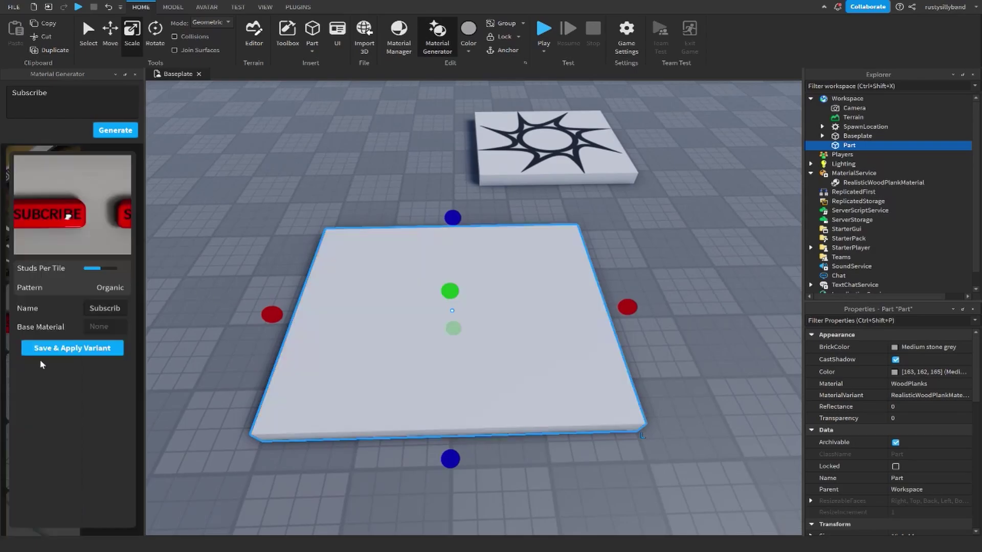
{"action": "scroll", "coordinate": [316, 324], "scroll_direction": "down", "scroll_amount": 5}
{"action": "scroll", "coordinate": [316, 324], "scroll_direction": "down", "scroll_amount": 3}
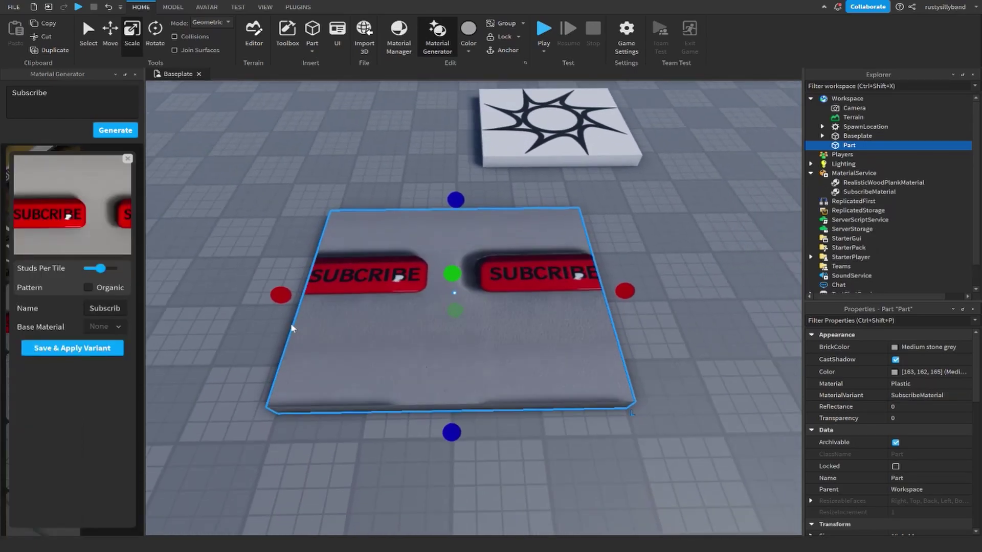
{"action": "left_click_drag", "start_coordinate": [272, 300], "coordinate": [227, 301]}
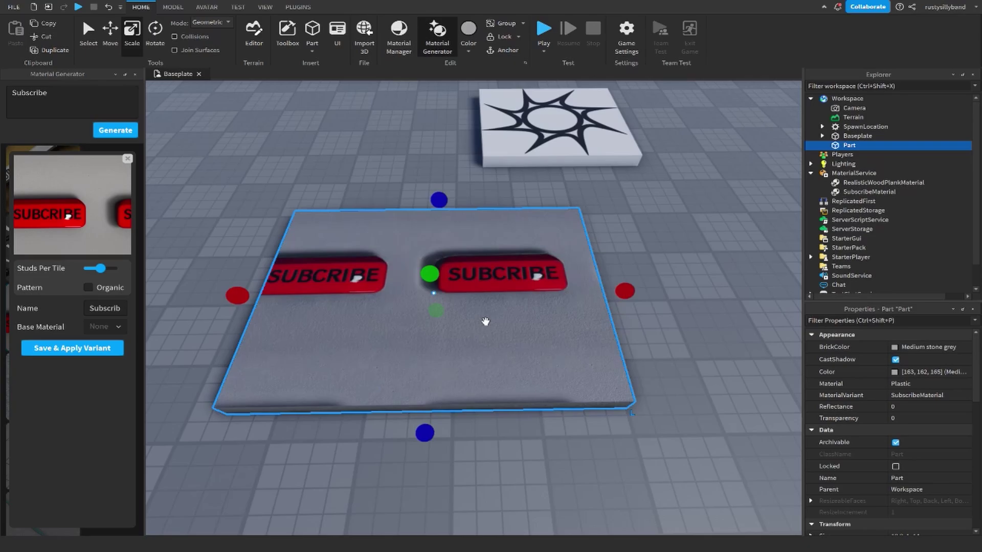
- Examine the red button relief and surface texture of the Subscribe material on the slab from close up and farther away
{"action": "scroll", "coordinate": [485, 321], "scroll_direction": "down", "scroll_amount": 2}
{"action": "right_click_drag", "start_coordinate": [485, 321], "coordinate": [499, 330]}
{"action": "left_click", "coordinate": [642, 358]}
{"action": "left_click", "coordinate": [488, 332]}
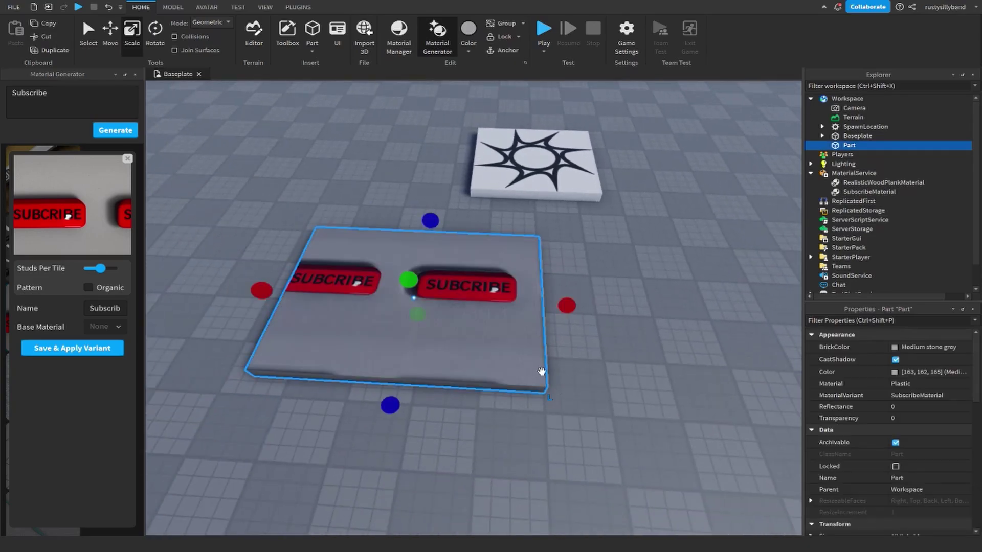
{"action": "scroll", "coordinate": [583, 393], "scroll_direction": "up", "scroll_amount": 3}
{"action": "scroll", "coordinate": [583, 391], "scroll_direction": "down", "scroll_amount": 2}
{"action": "scroll", "coordinate": [583, 392], "scroll_direction": "up", "scroll_amount": 4}
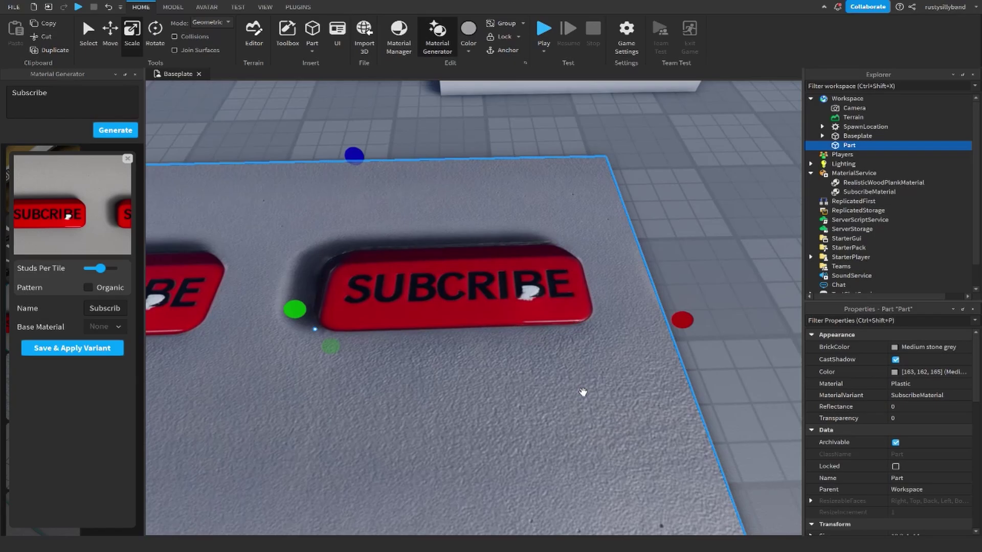
{"action": "scroll", "coordinate": [583, 392], "scroll_direction": "up", "scroll_amount": 2}
{"action": "scroll", "coordinate": [582, 392], "scroll_direction": "down", "scroll_amount": 2}
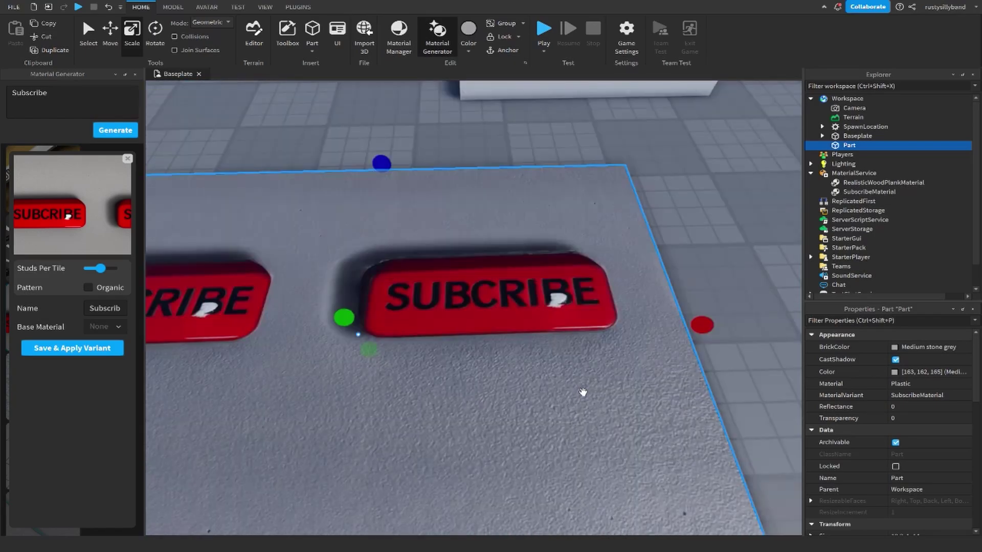
{"action": "scroll", "coordinate": [583, 392], "scroll_direction": "up", "scroll_amount": 1}
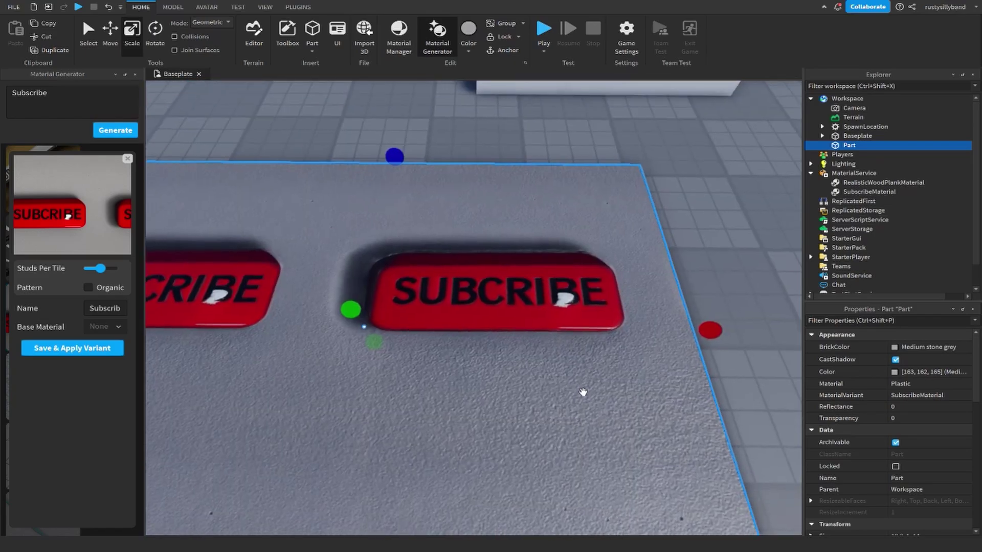